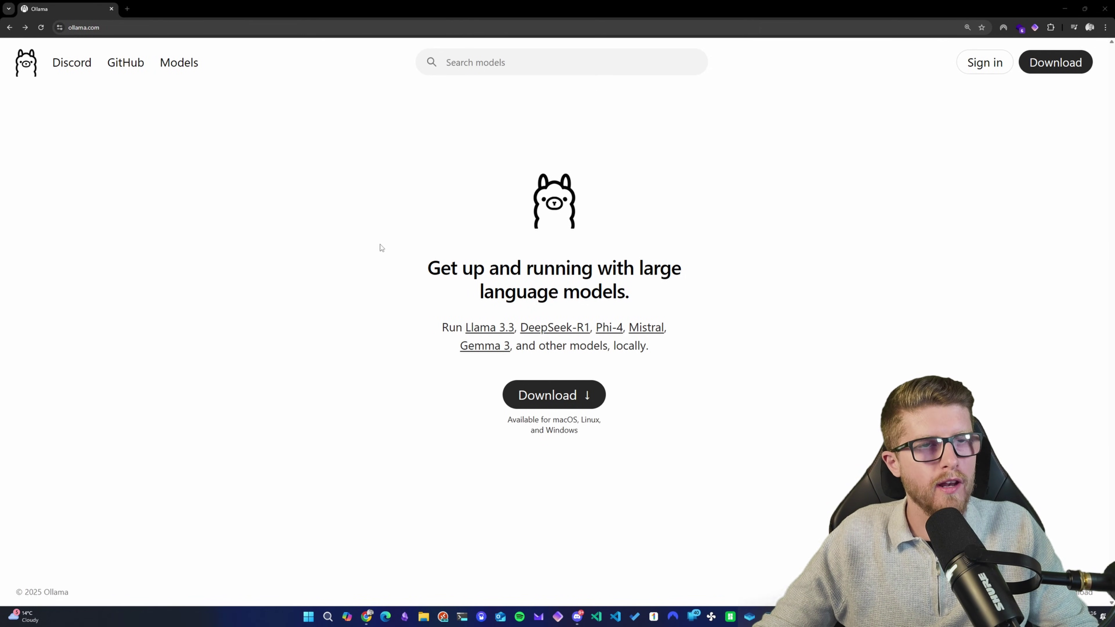
- Download the Windows installer from ollama.com and launch the OllamaSetup.exe version 0.6.4 wizard
left_click(90, 29)
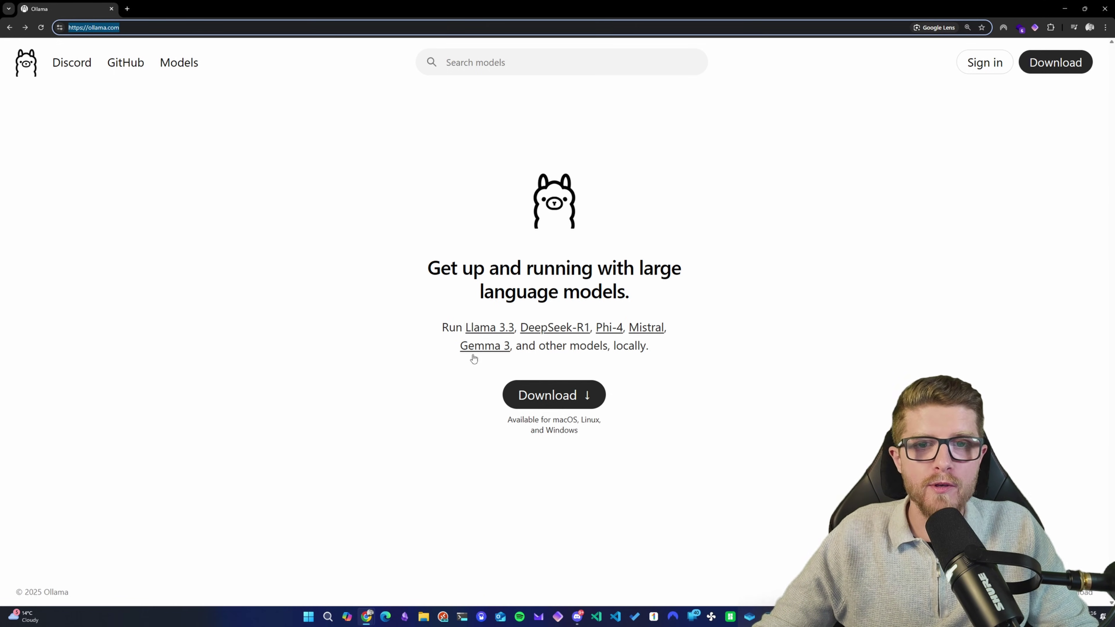
left_click(540, 396)
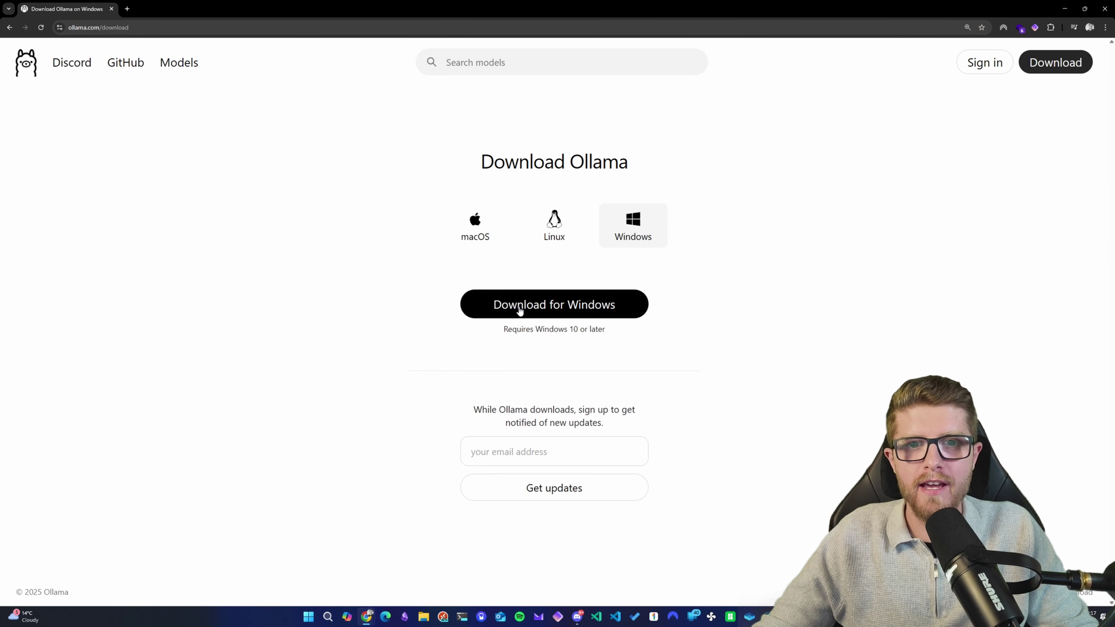
left_click(569, 300)
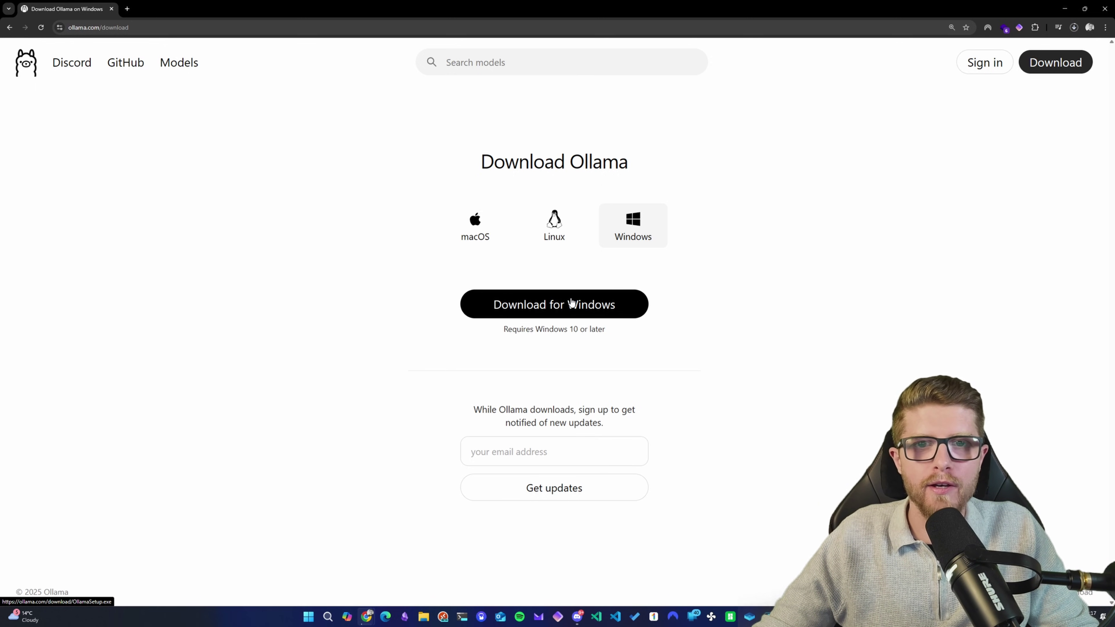
left_click(1074, 27)
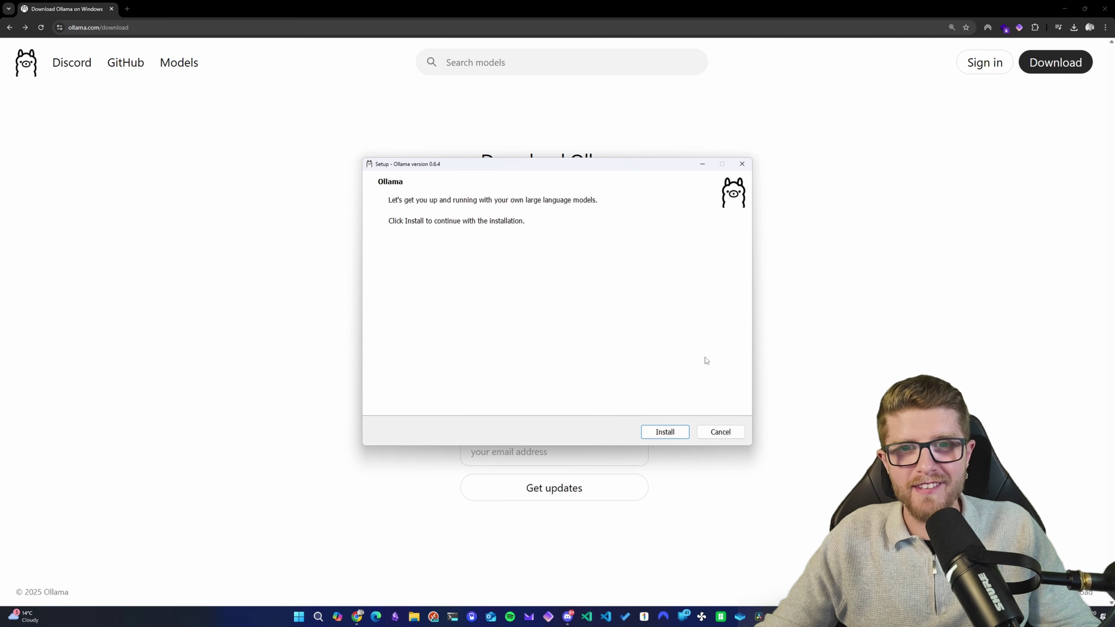
- Start the Ollama 0.6.4 installation from the setup dialog
left_click(664, 432)
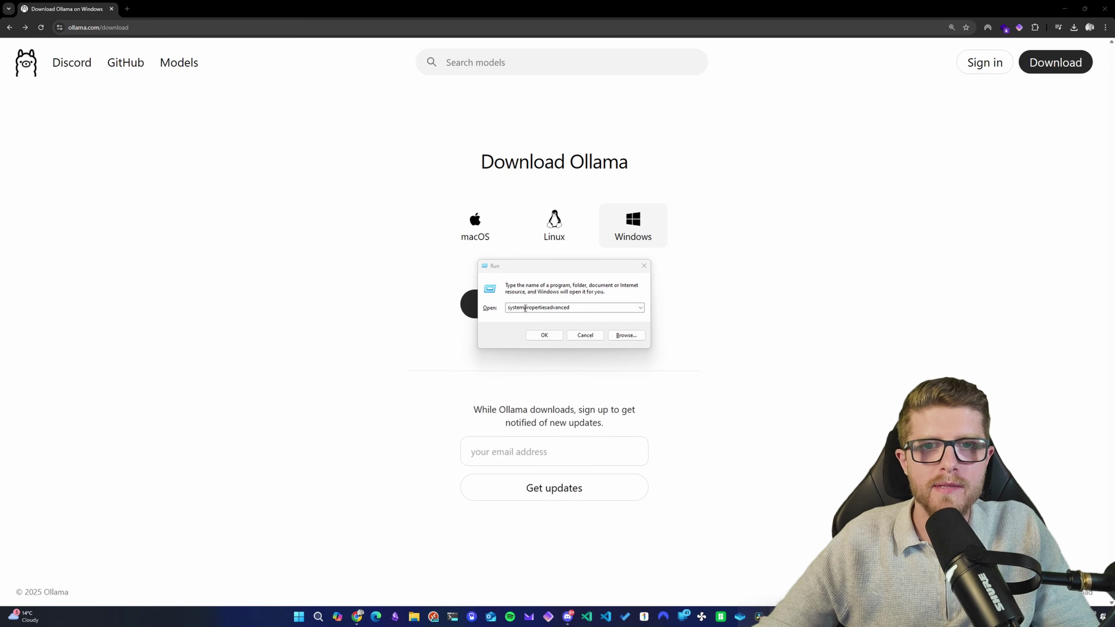
- Check in System Properties' Environment Variables that OLLAMA_MODELS is P:\Ollama, then close them
left_click(550, 334)
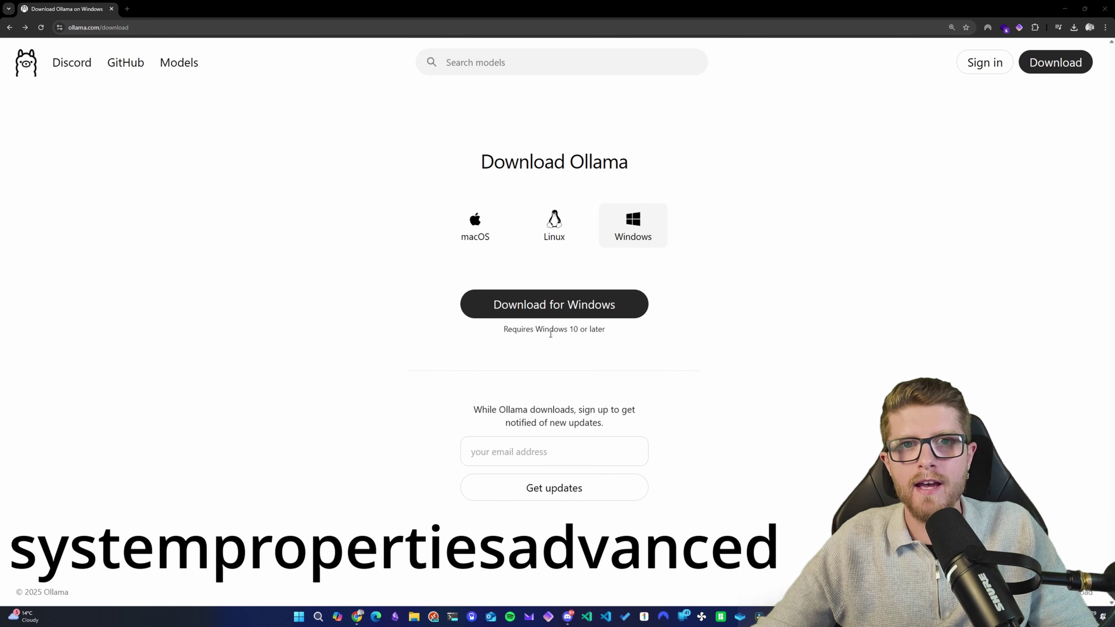
left_click_drag(175, 91, 472, 107)
left_click(531, 275)
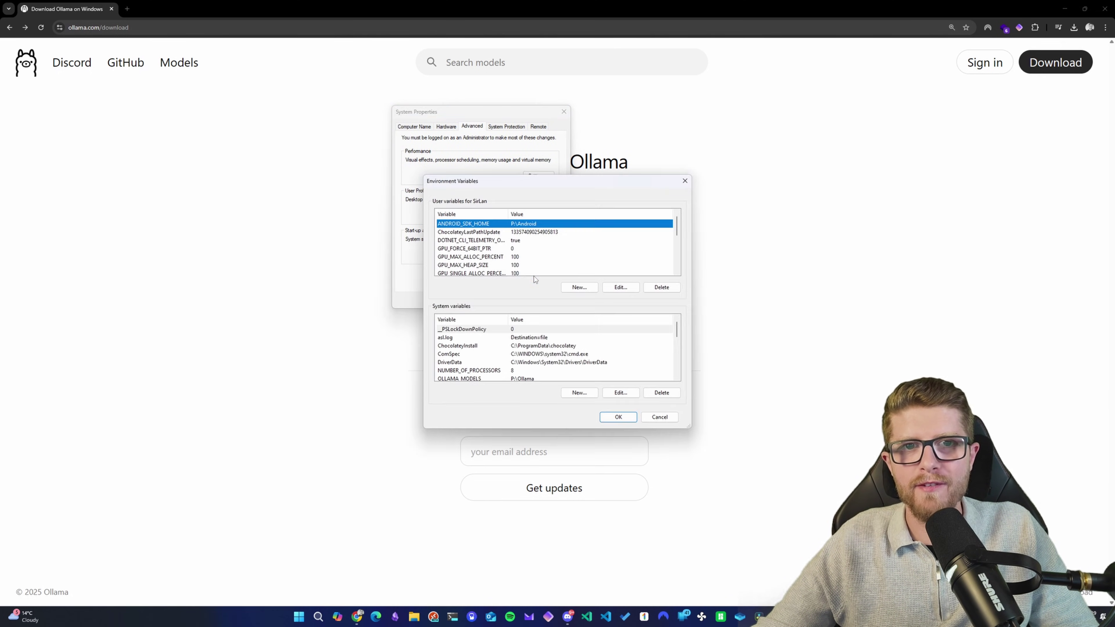
scroll(541, 354, "down", 2)
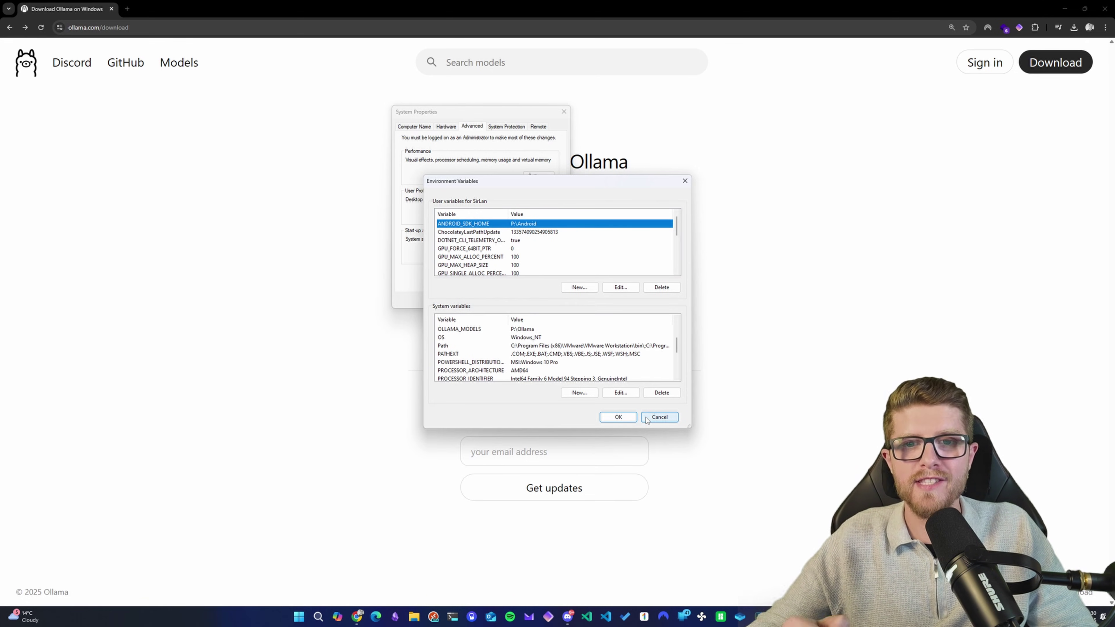
mouse_move(464, 616)
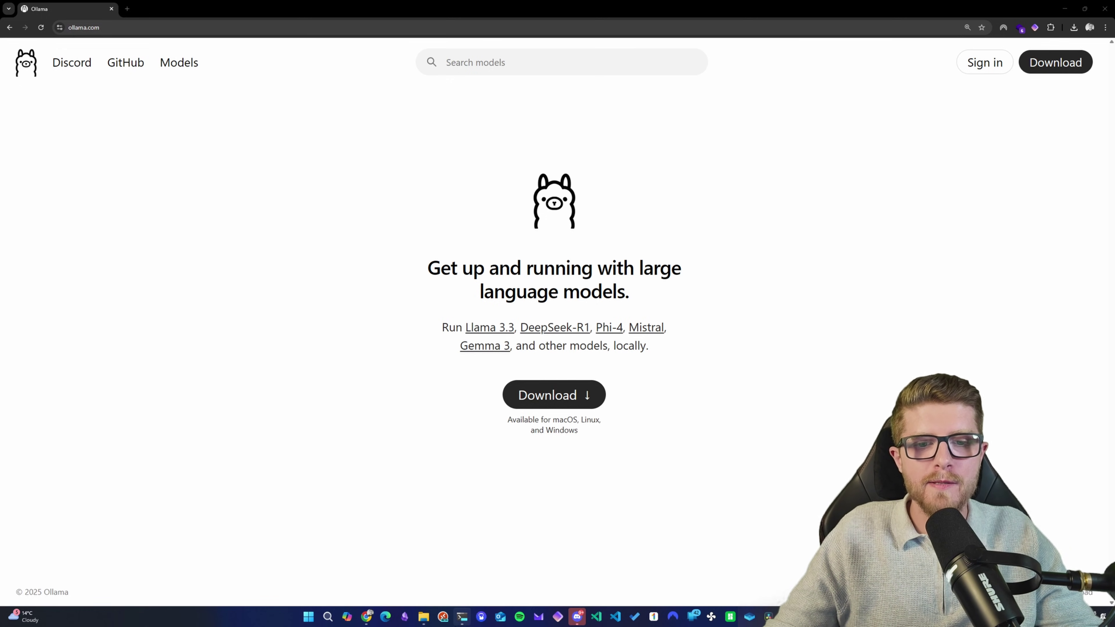
- Run ollama in PowerShell to confirm it lists serve, create, run, pull and list
left_click(463, 618)
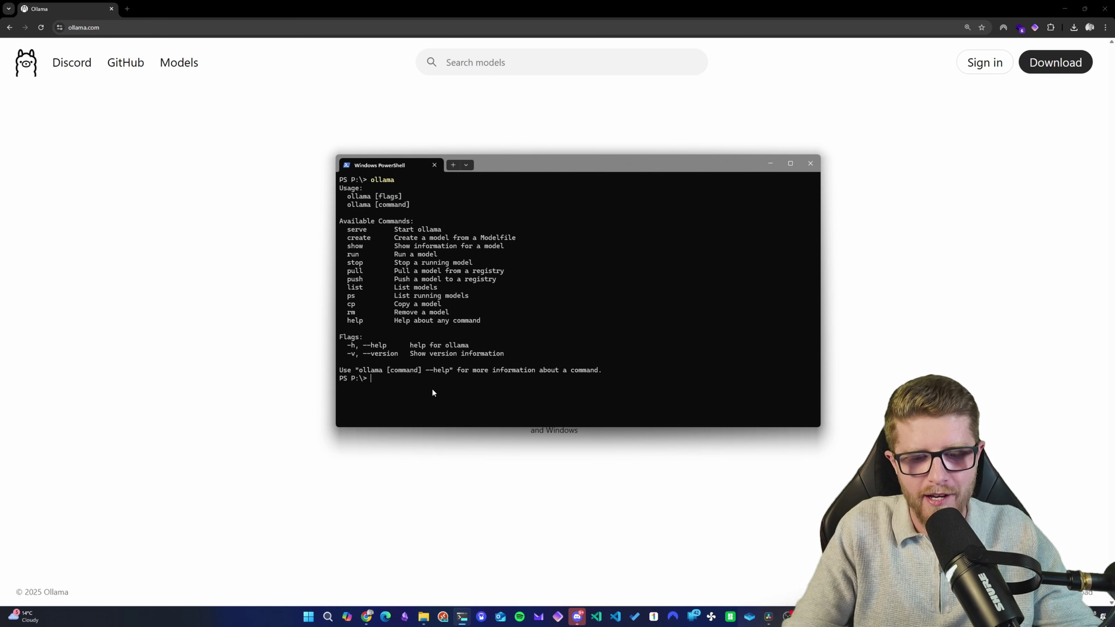
type("ollama")
key("Return")
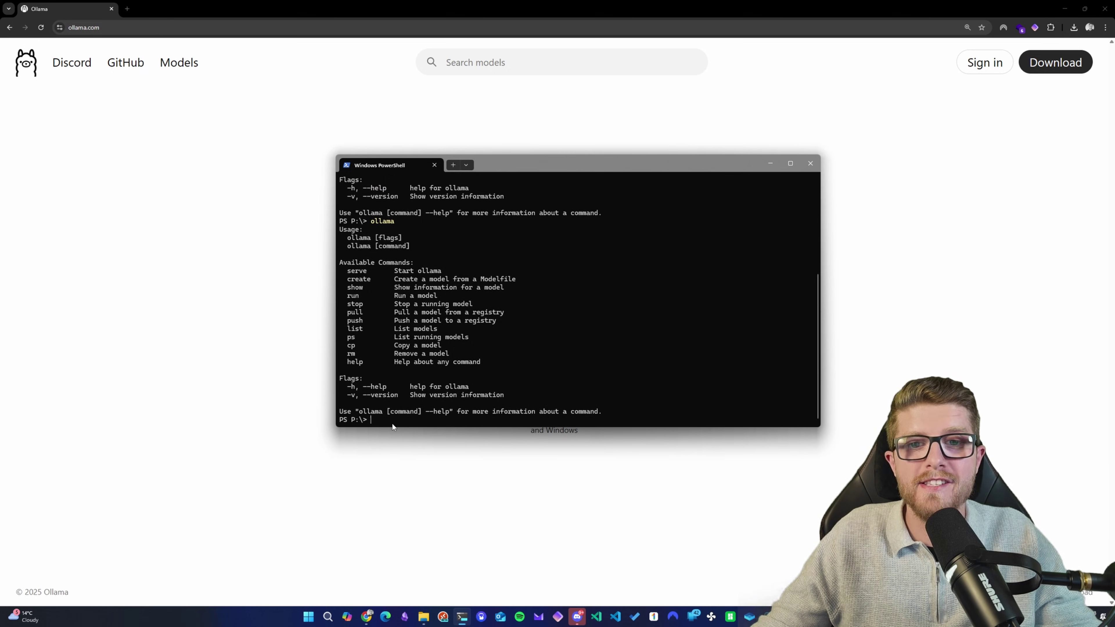
left_click_drag(358, 295, 395, 296)
left_click(349, 296)
key("ctrl+c")
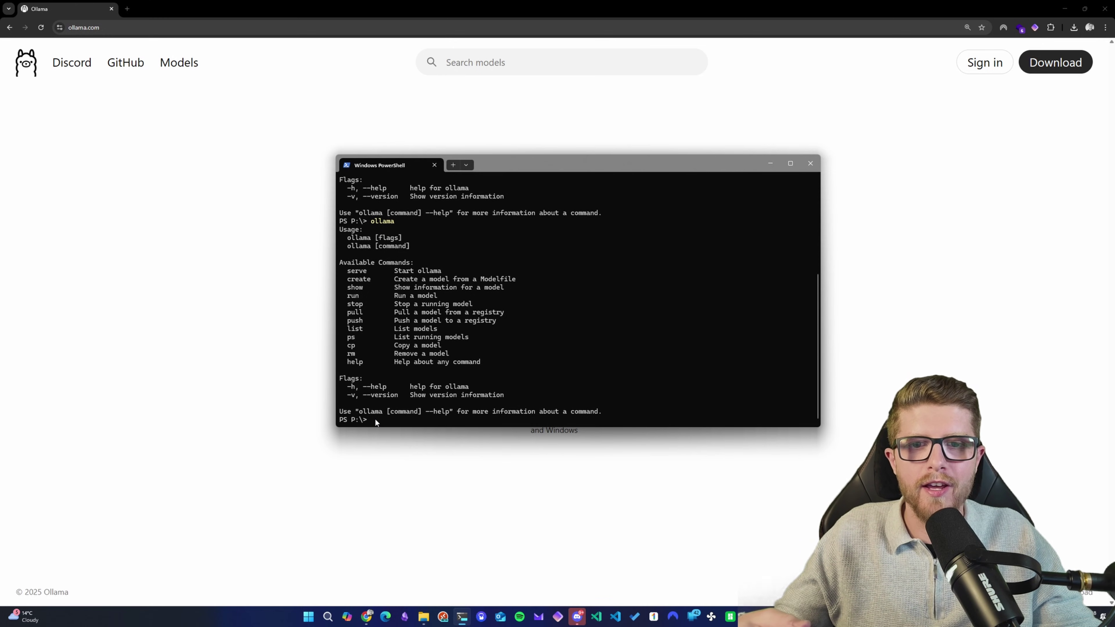
- Browse the Ollama models library listing gemma3, qwq, deepseek-r1 and llama3.3
left_click(233, 368)
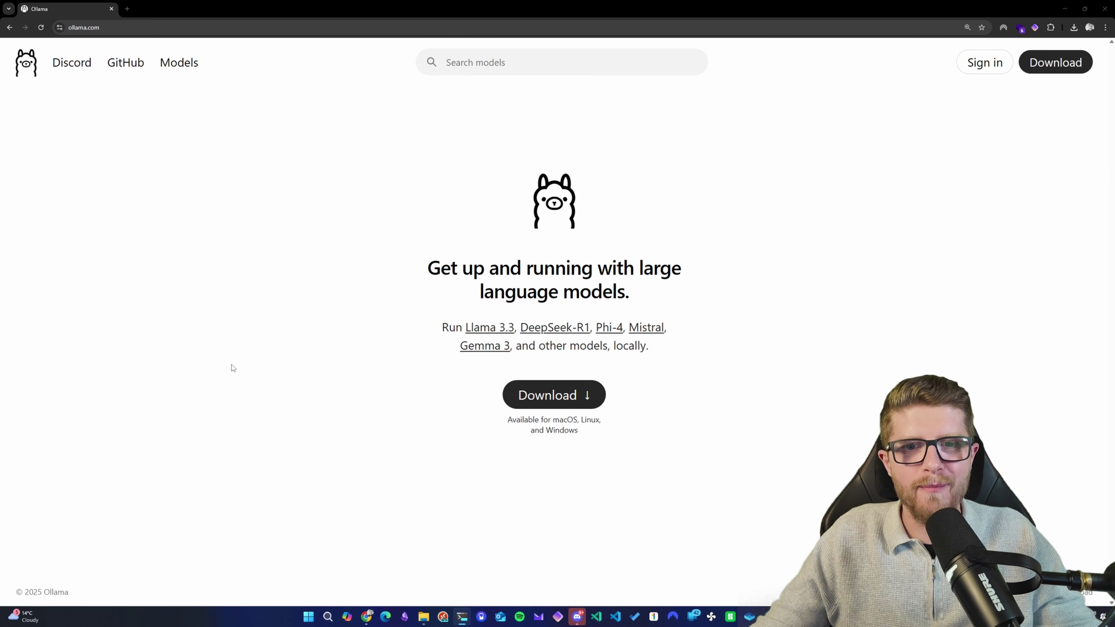
left_click(188, 64)
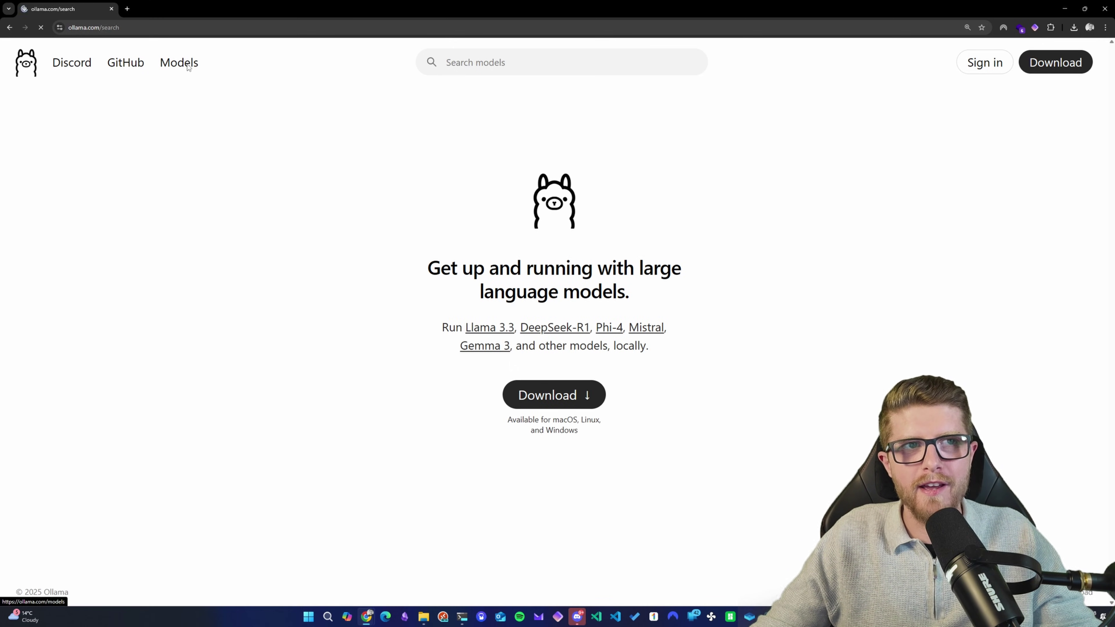
scroll(255, 291, "down", 1)
scroll(255, 292, "down", 20)
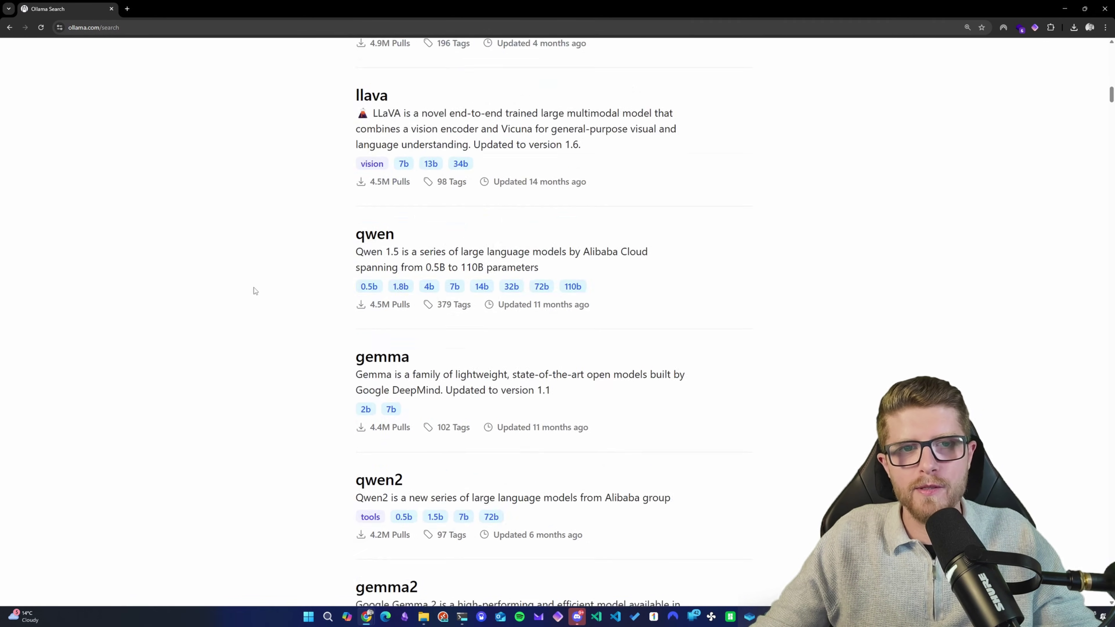
scroll(255, 291, "up", 18)
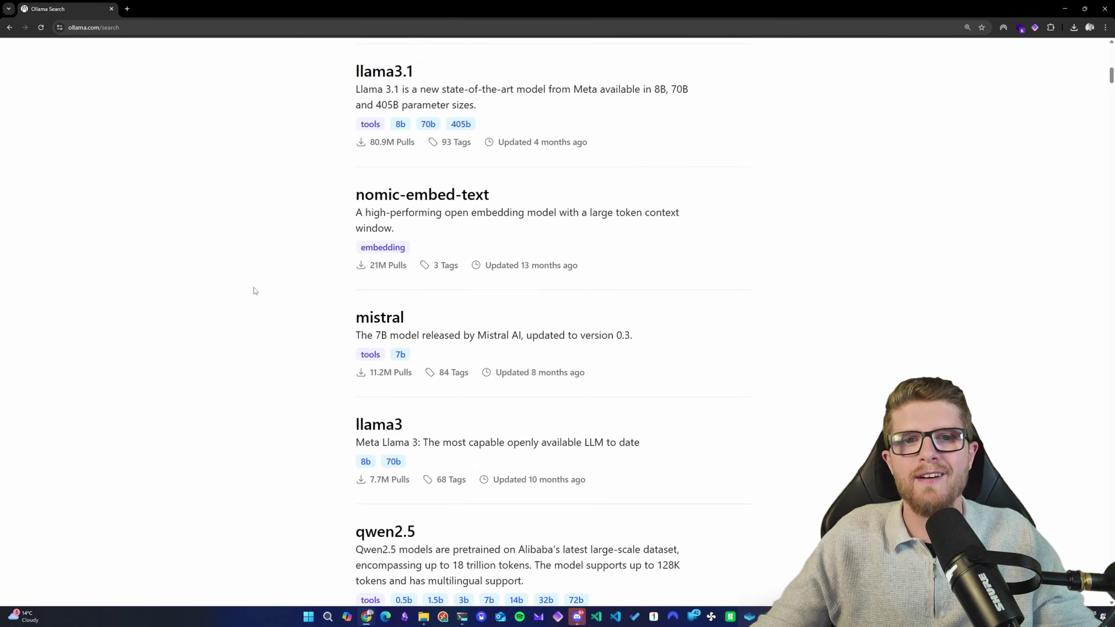
scroll(255, 292, "up", 17)
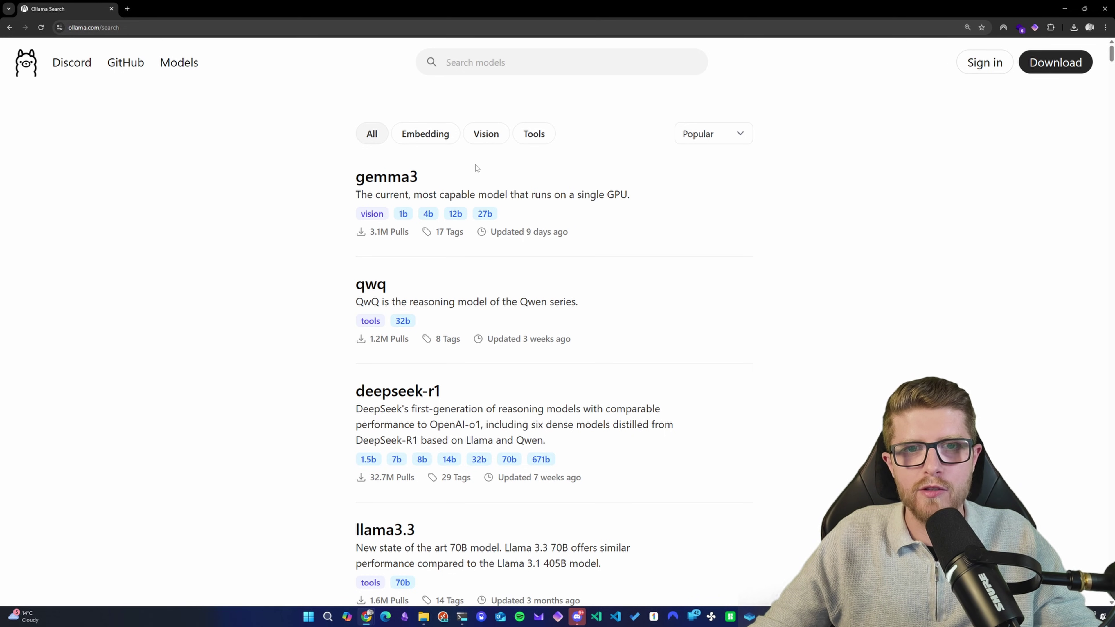
- On the gemma3 page, keep the 4b (3.3GB) size and copy 'ollama run gemma3'
left_click(408, 180)
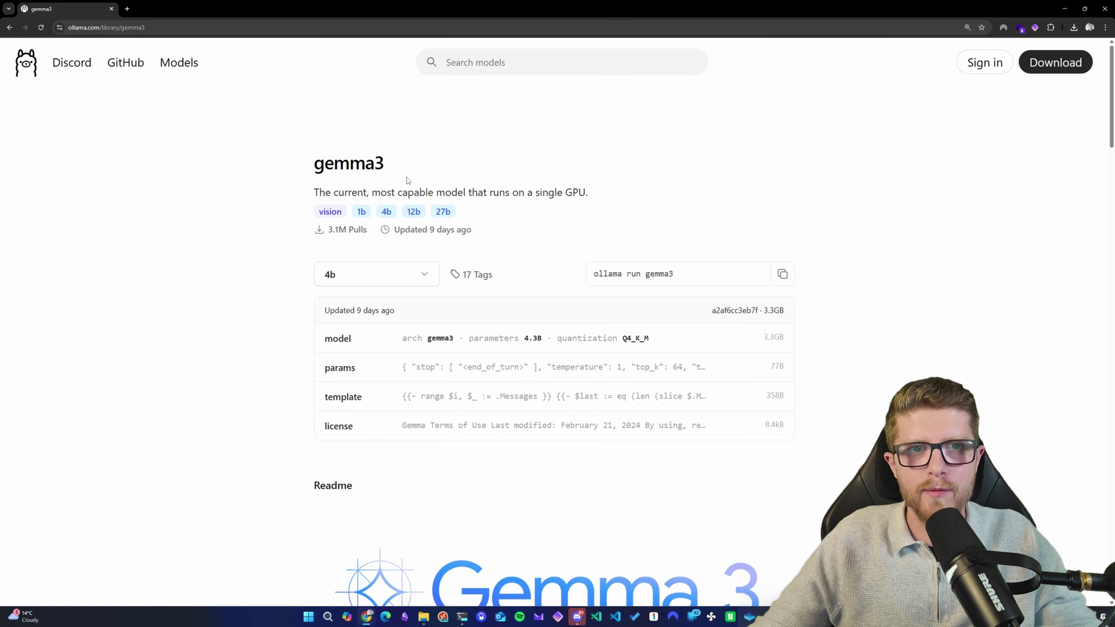
scroll(423, 226, "down", 1)
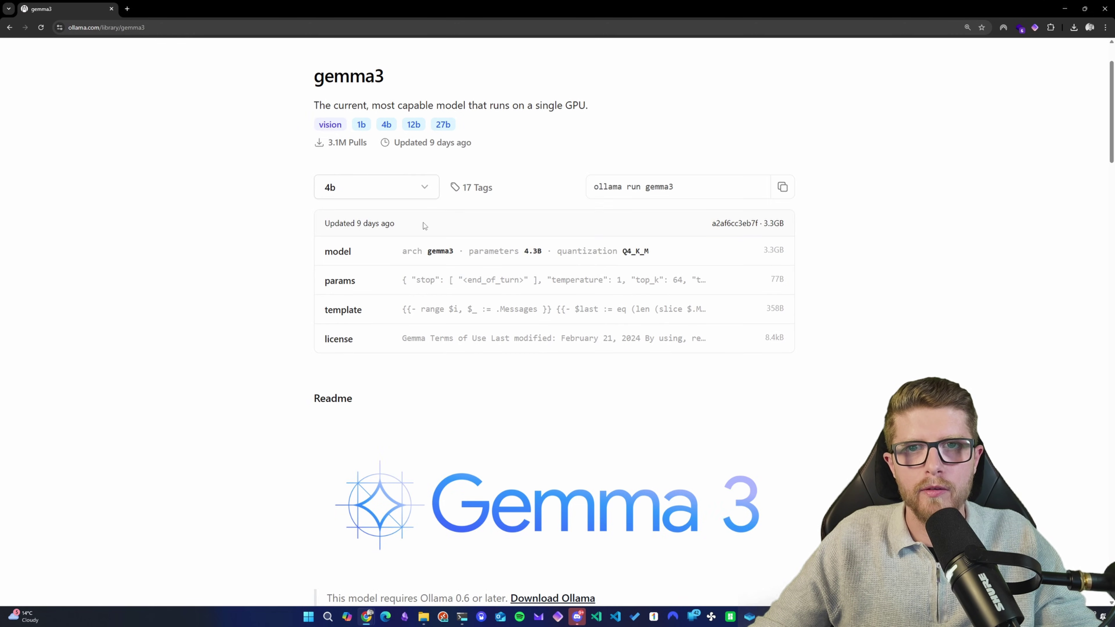
left_click_drag(370, 169, 455, 172)
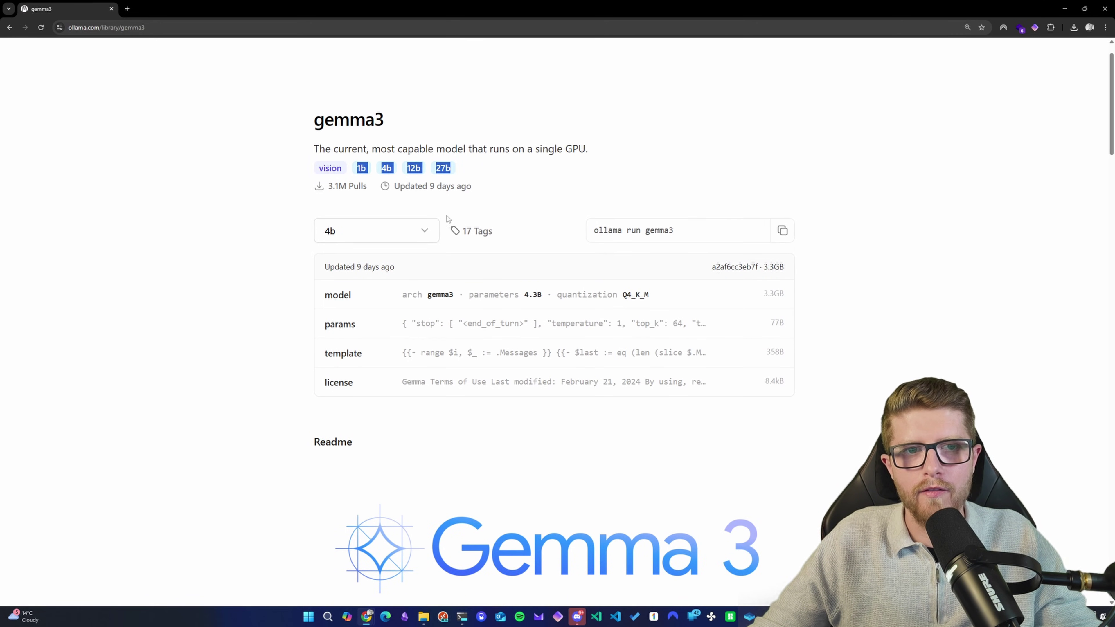
left_click(423, 240)
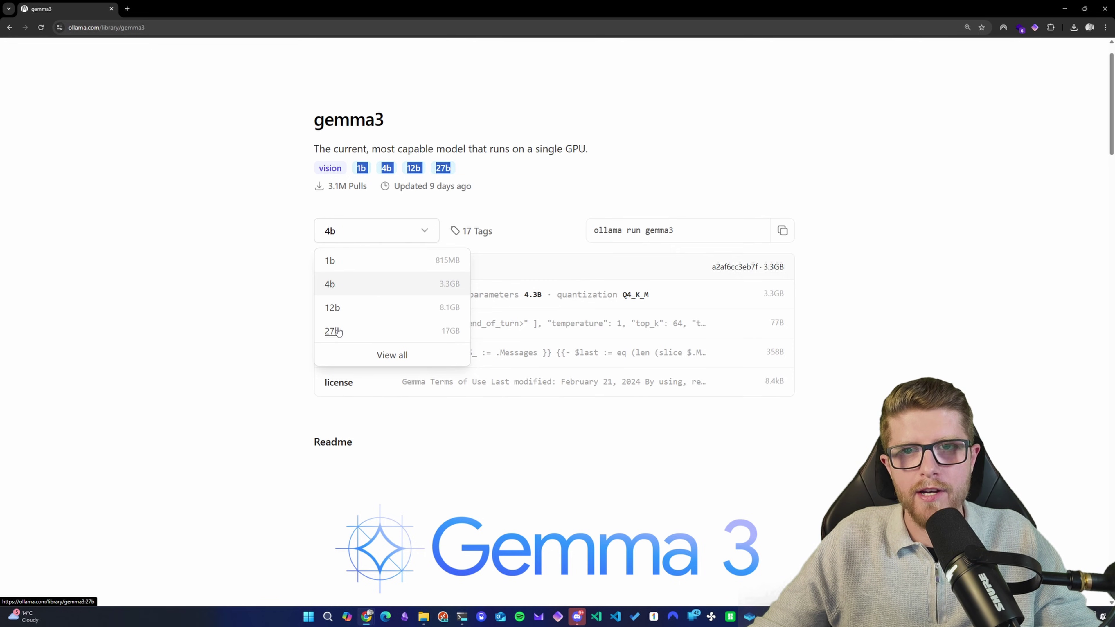
left_click(521, 216)
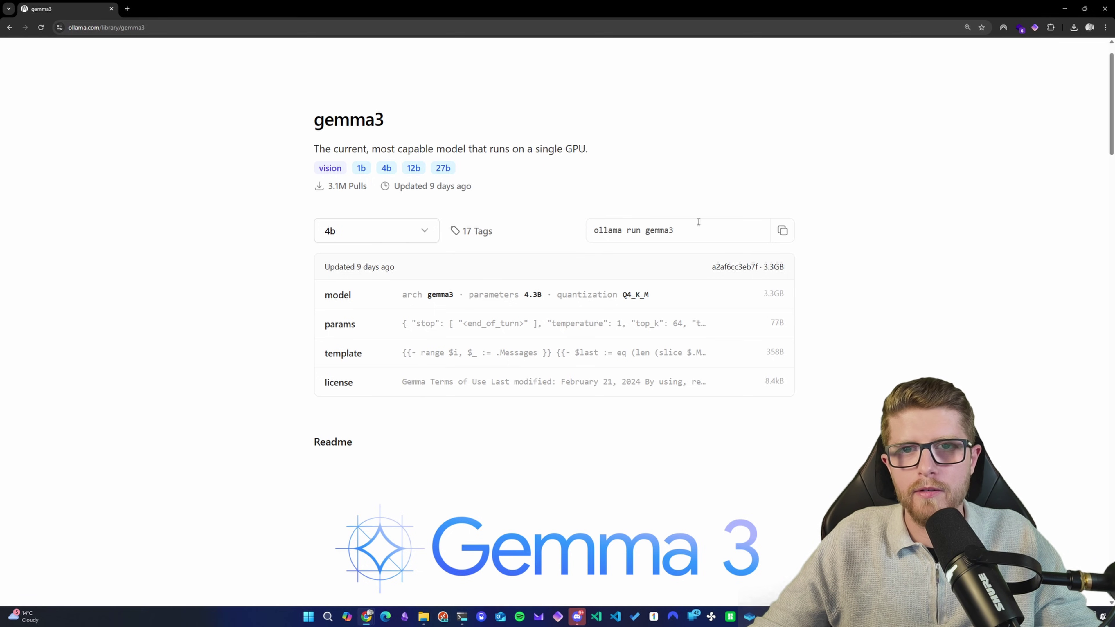
left_click(782, 231)
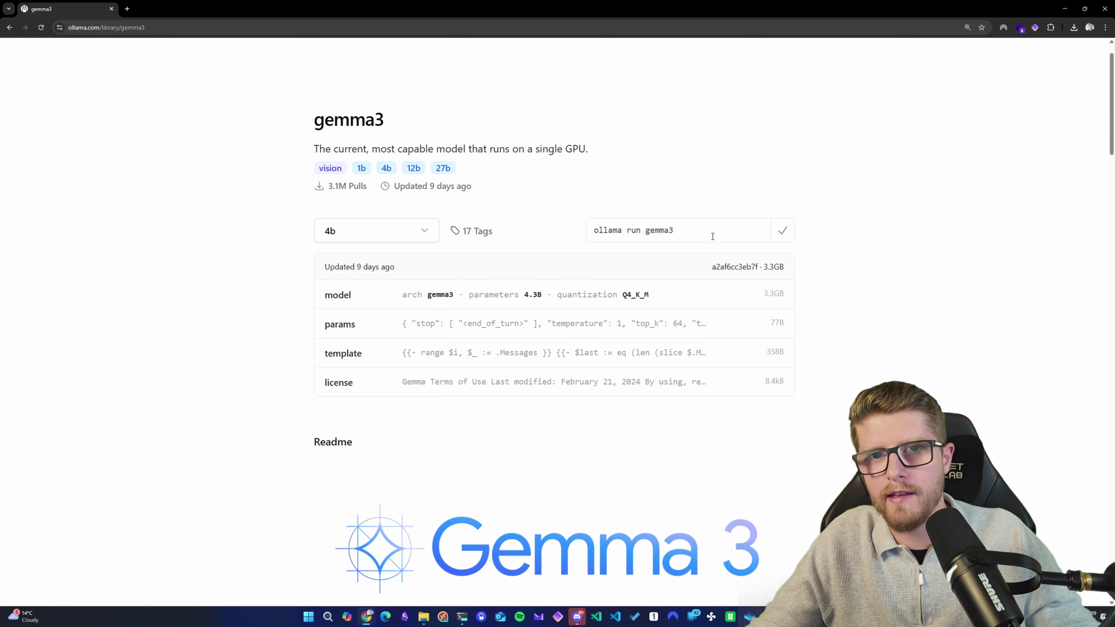
left_click_drag(702, 234, 588, 235)
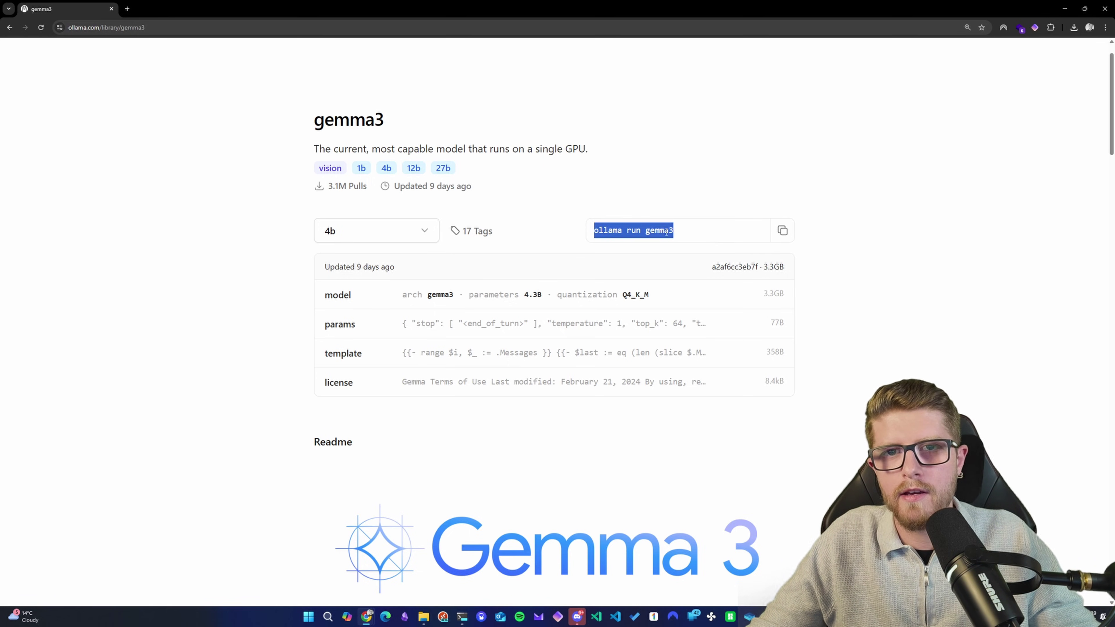
- Paste and run 'ollama run gemma3' in PowerShell to pull the 3.3 GB model
left_click(464, 617)
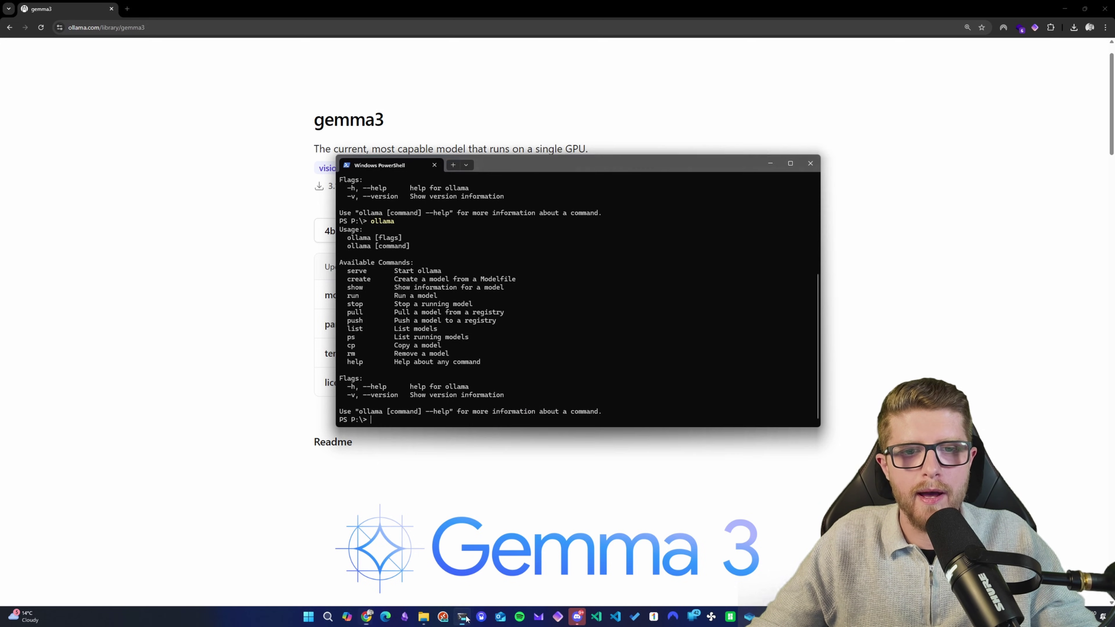
key("ctrl+v")
key("Return")
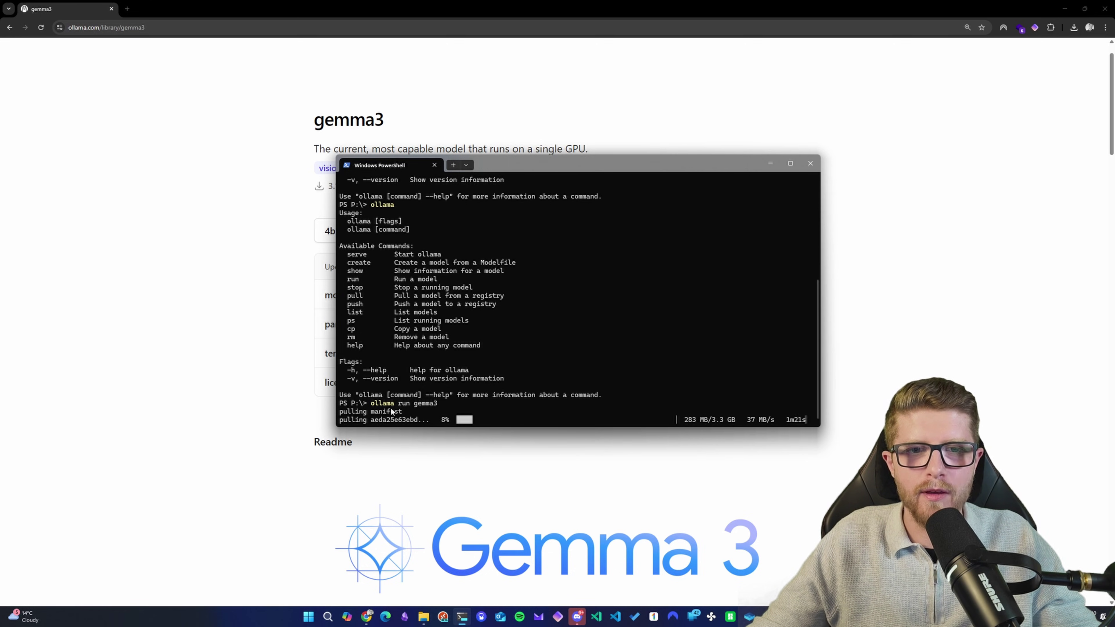
- Scroll through the gemma3 page's Models, Evaluation and Benchmark sections while the download finishes
left_click(253, 398)
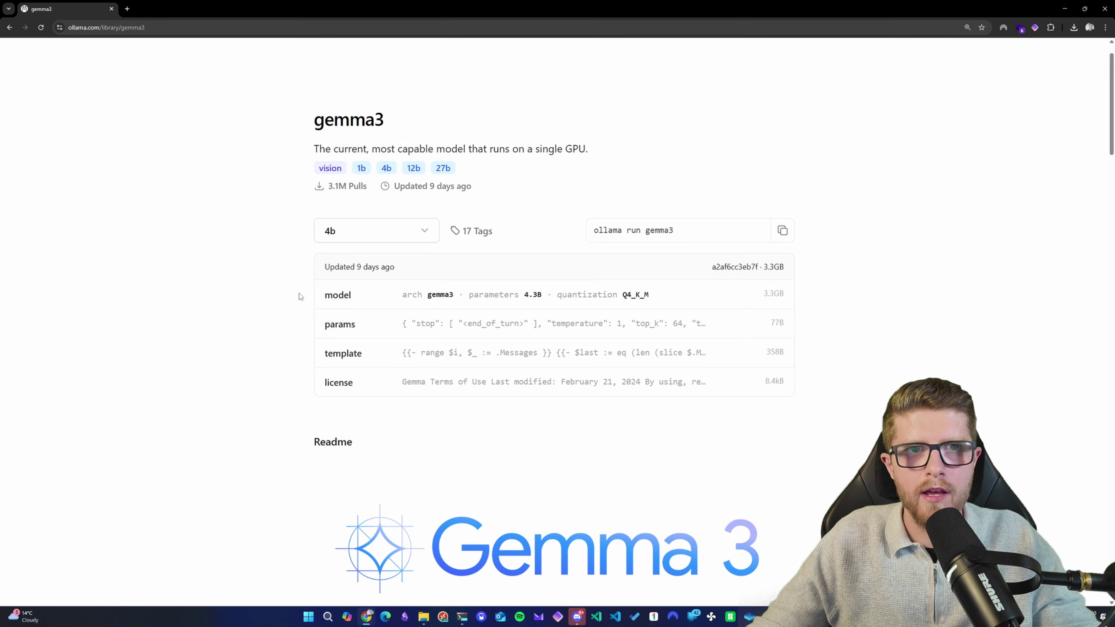
scroll(301, 297, "down", 4)
left_click_drag(313, 268, 389, 310)
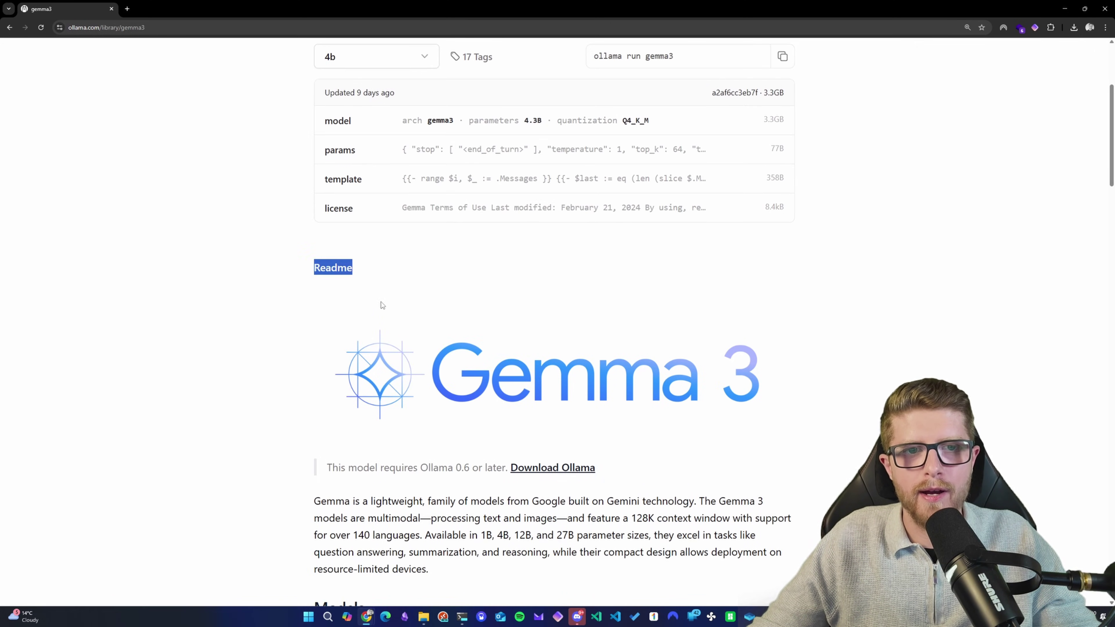
scroll(354, 318, "down", 2)
scroll(355, 318, "down", 3)
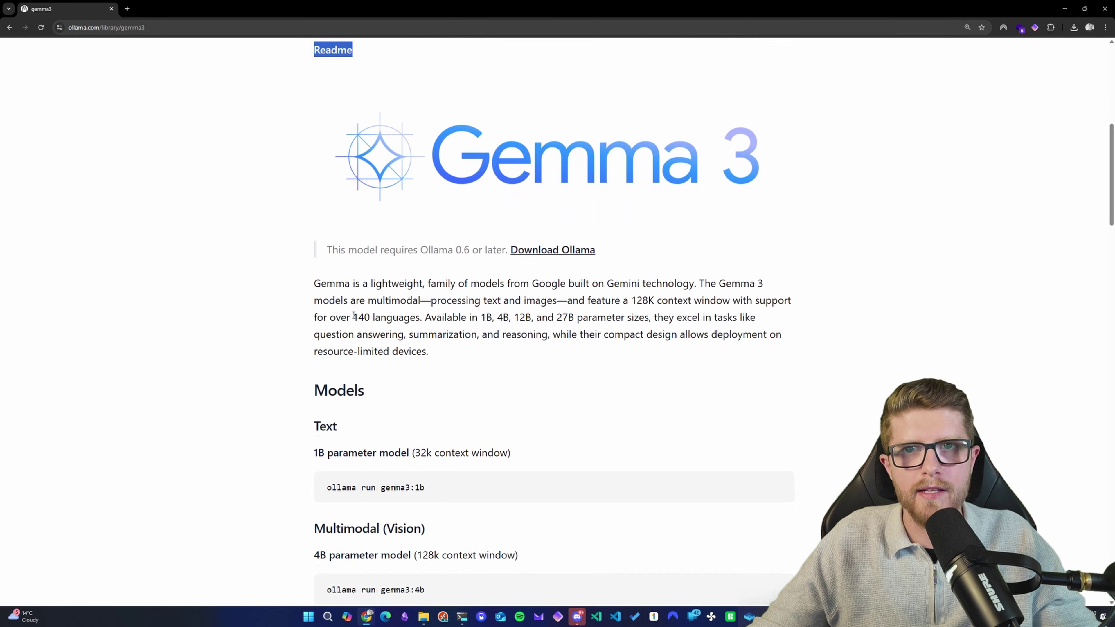
scroll(354, 318, "up", 1)
scroll(355, 318, "down", 1)
scroll(355, 318, "down", 12)
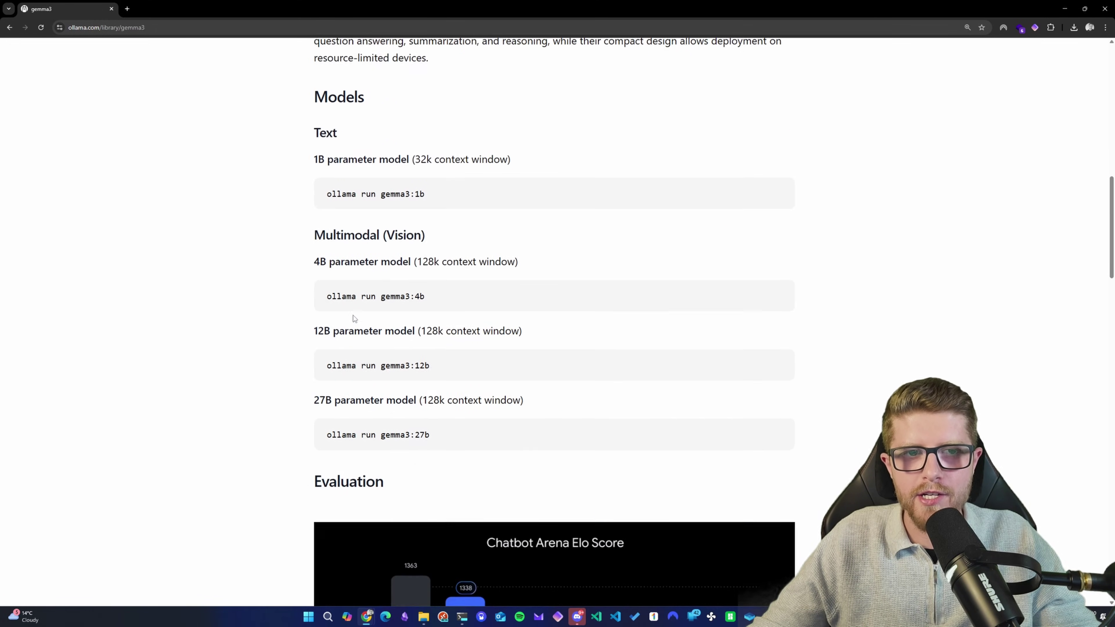
scroll(355, 319, "down", 5)
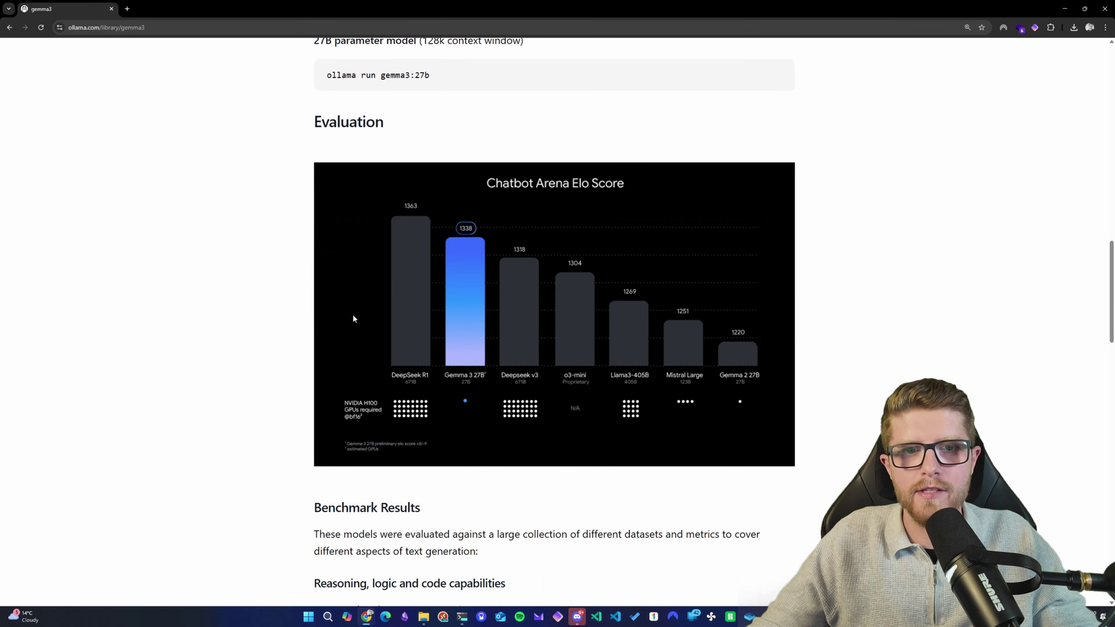
scroll(354, 319, "down", 1)
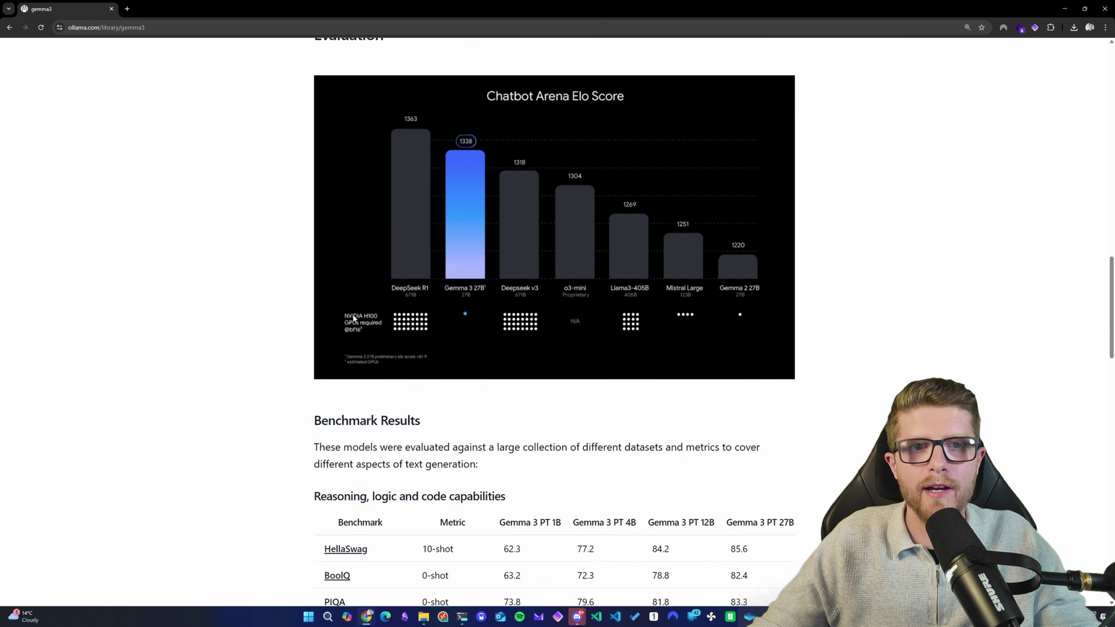
scroll(352, 318, "down", 9)
scroll(353, 320, "down", 20)
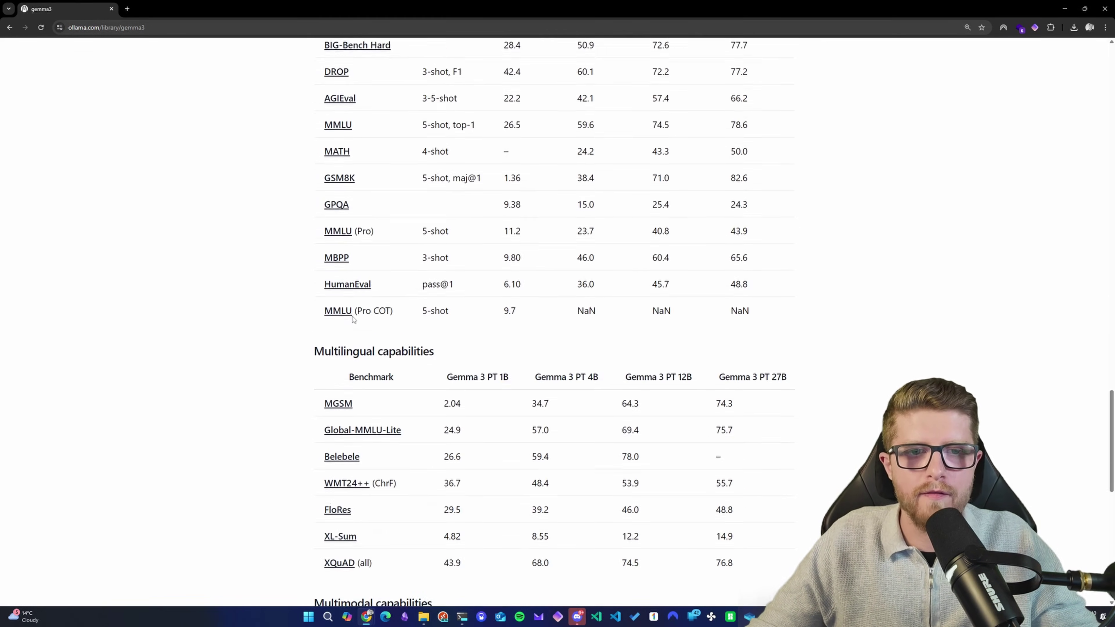
scroll(352, 319, "up", 20)
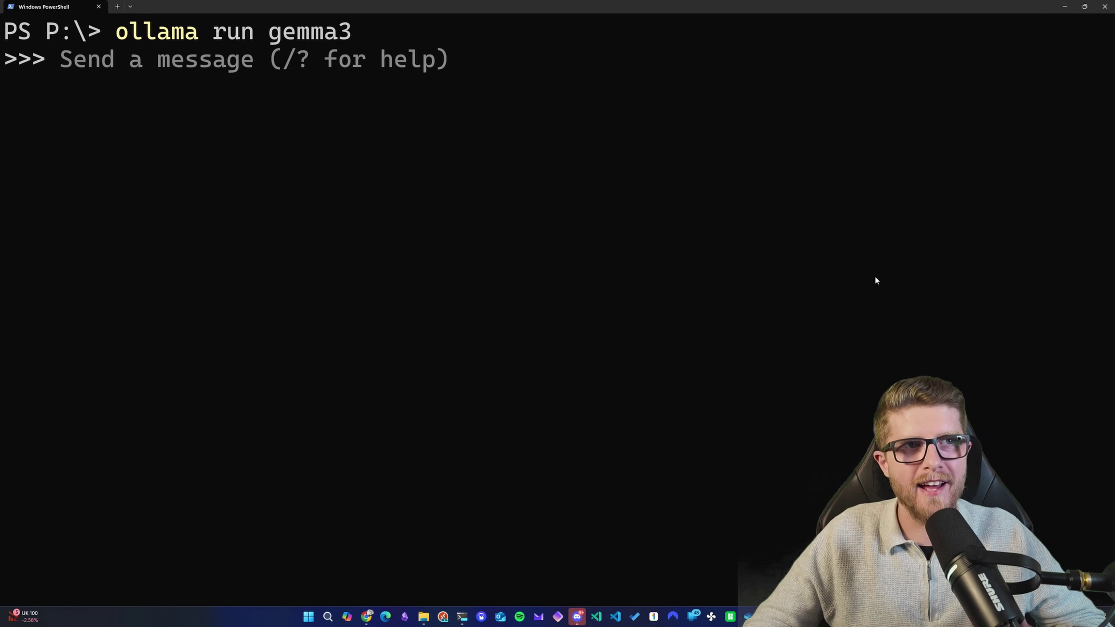
- Send 'Hello' to gemma3 at the PowerShell prompt and read its reply
left_click(871, 276)
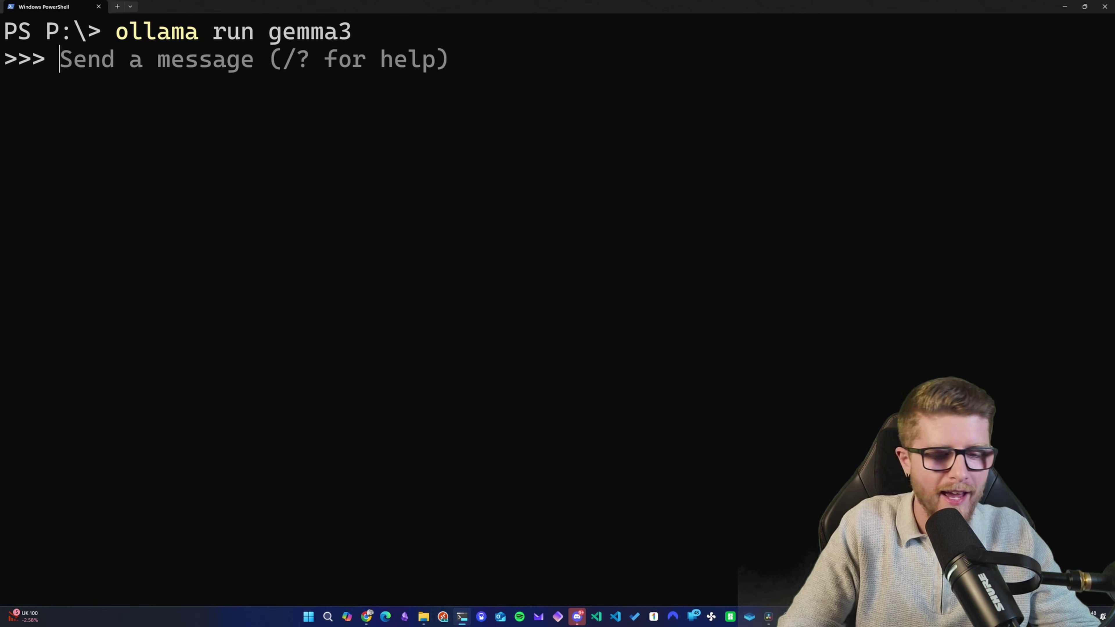
type("Hello")
key("Return")
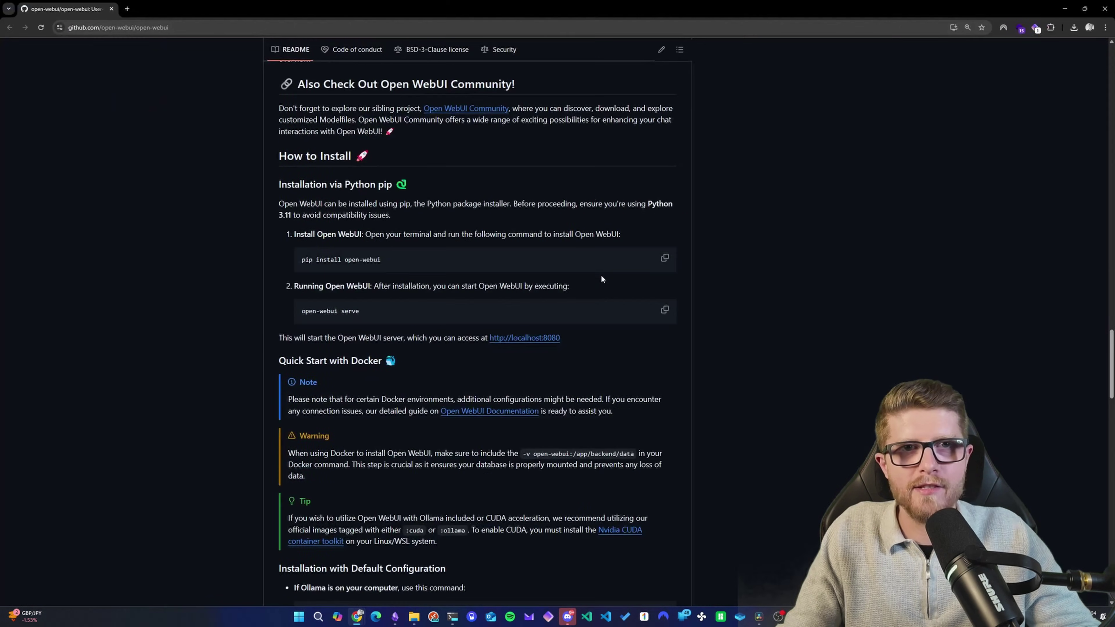
- Scroll through the open-webui GitHub README's overview and features sections
scroll(601, 279, "up", 5)
scroll(601, 277, "up", 15)
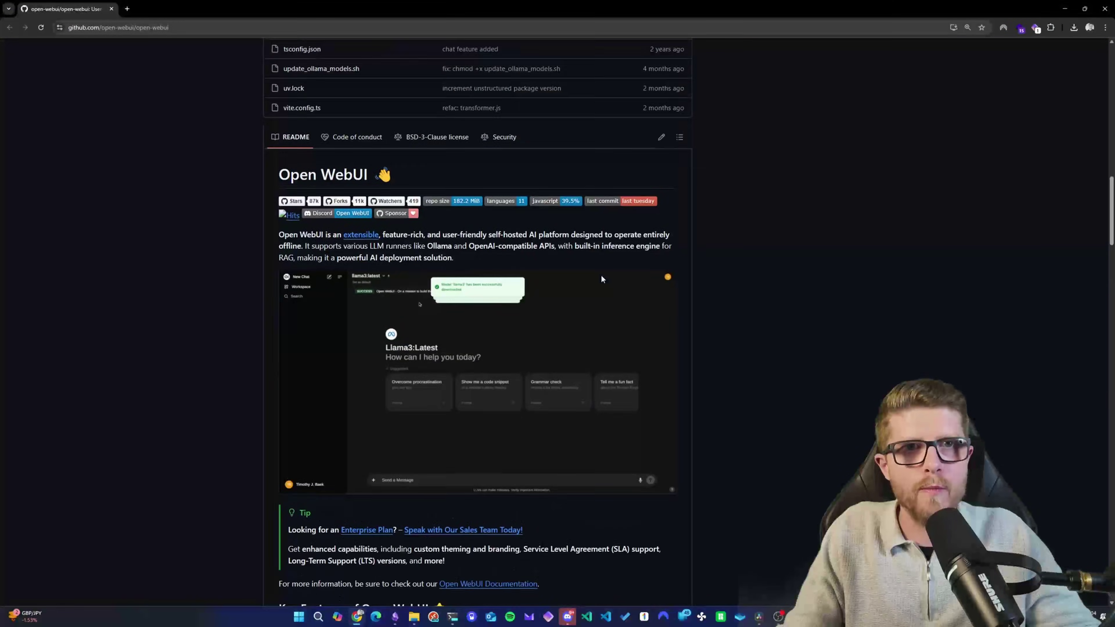
scroll(601, 279, "up", 5)
scroll(601, 280, "down", 3)
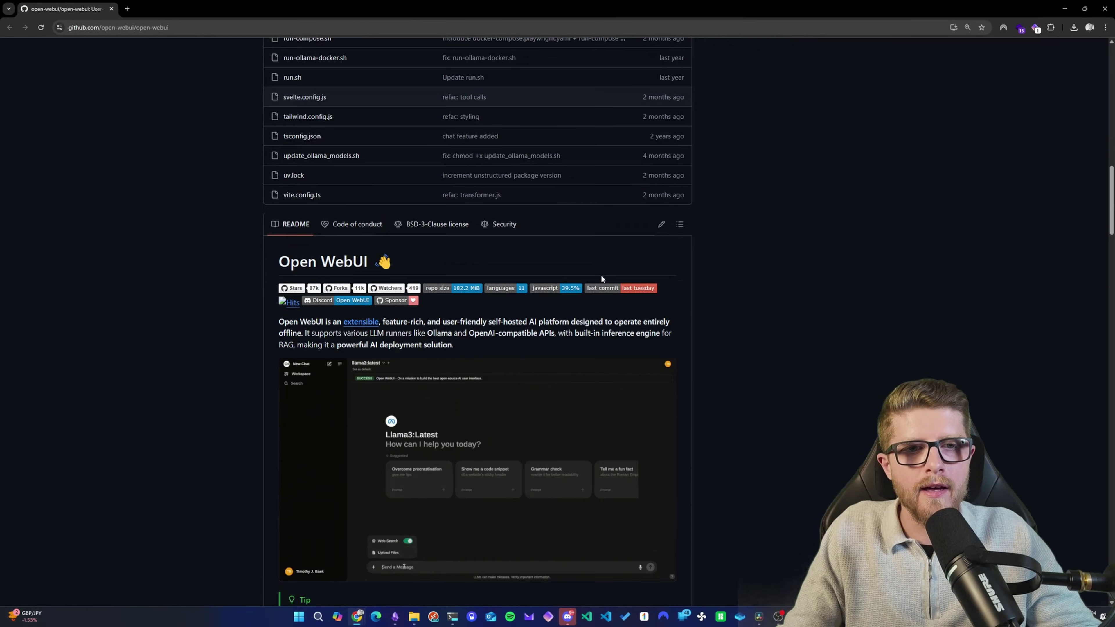
scroll(602, 279, "down", 7)
scroll(601, 279, "up", 3)
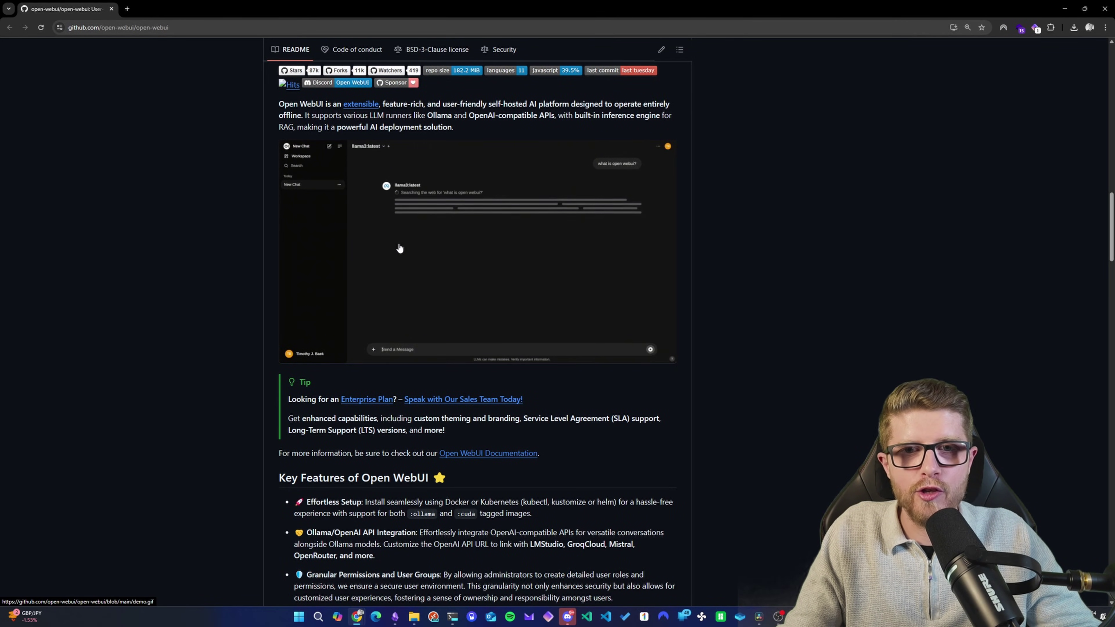
scroll(400, 248, "down", 2)
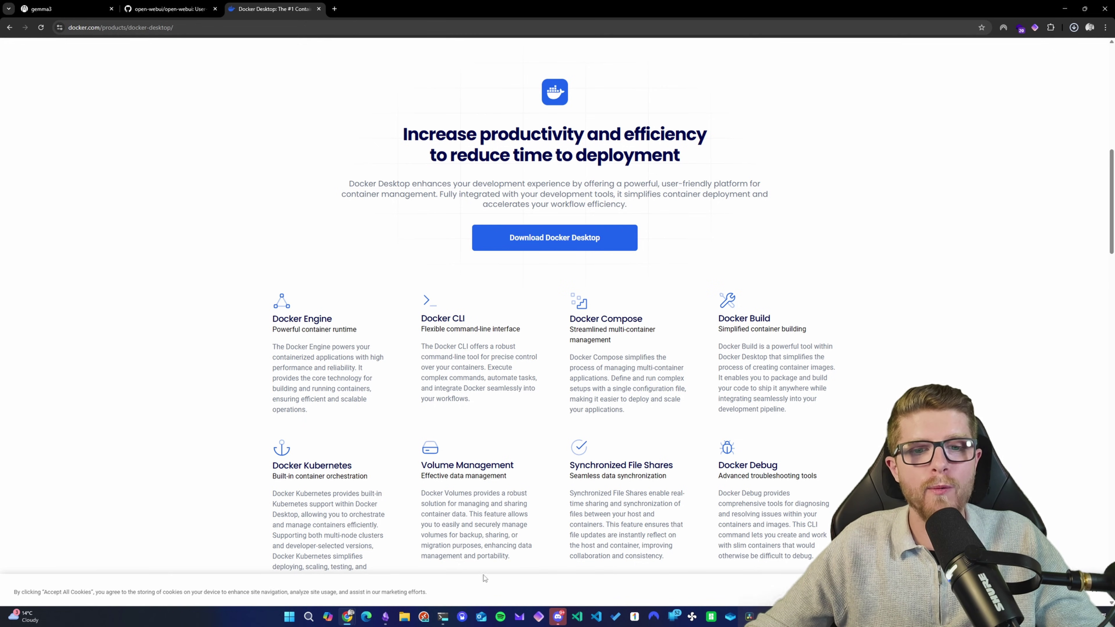
- Return to the open-webui GitHub README and scroll to its default-configuration Docker install commands
mouse_move(452, 620)
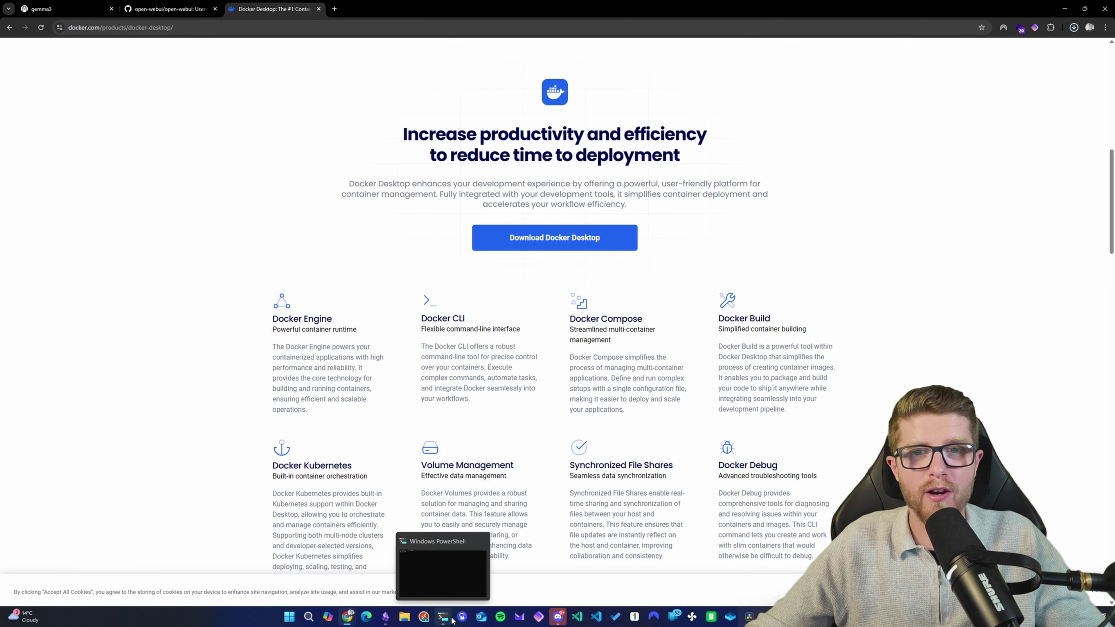
key("ctrl+shift+Tab")
scroll(452, 395, "down", 10)
scroll(452, 395, "down", 6)
scroll(297, 294, "up", 2)
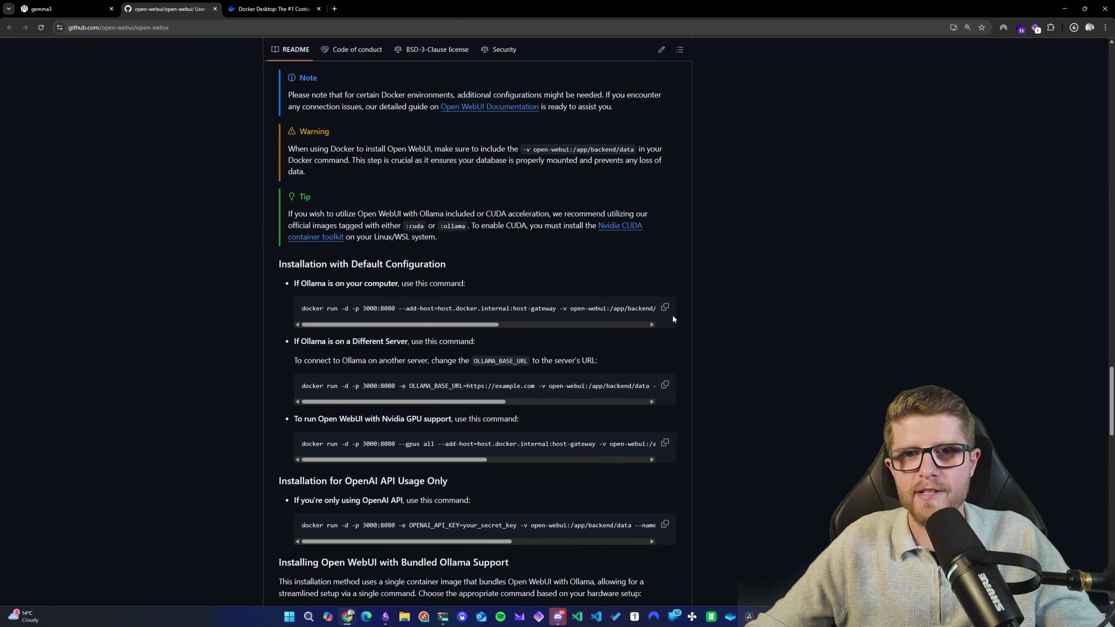
- Copy the 'If Ollama is on your computer' docker run command and paste it into PowerShell
left_click(665, 307)
left_click(443, 617)
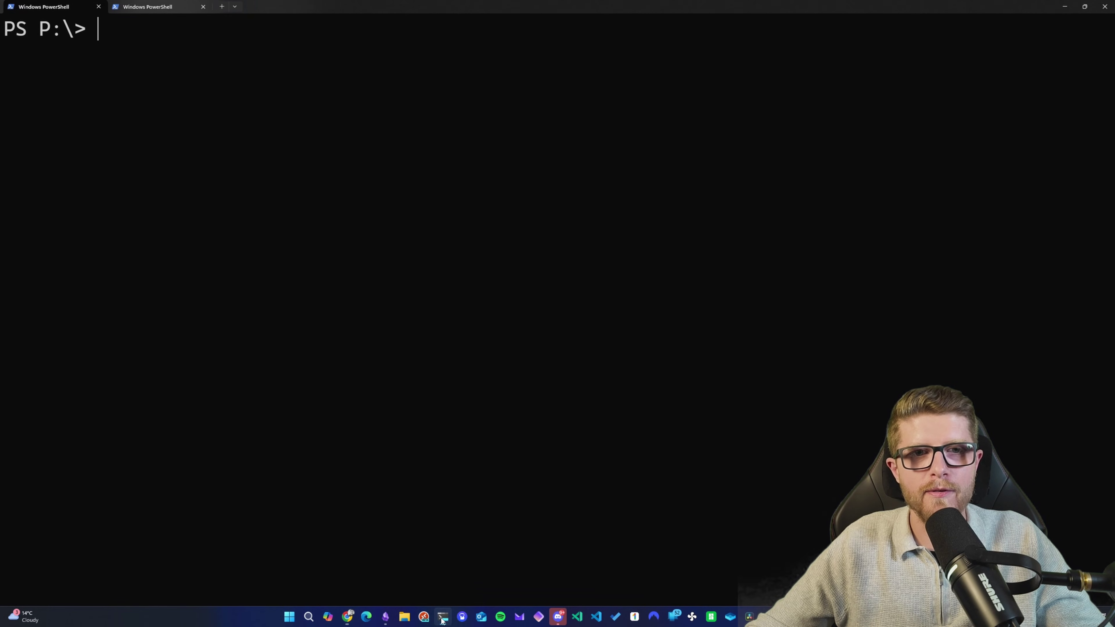
key("ctrl+v")
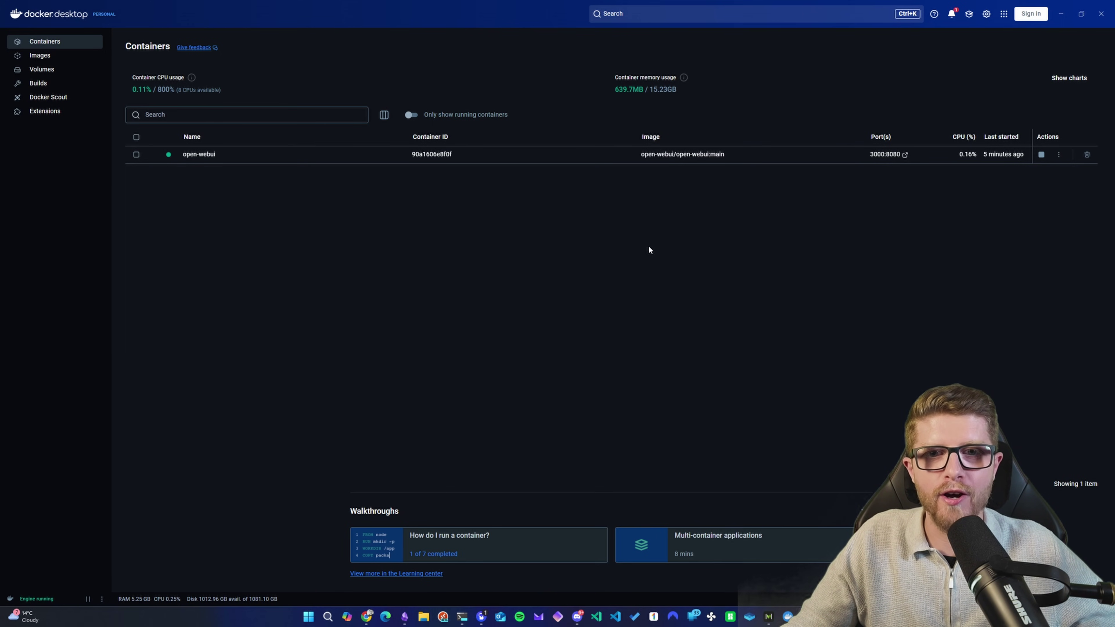
- Open the open-webui container's 3000:8080 port link to load Open WebUI at localhost:3000
left_click(875, 158)
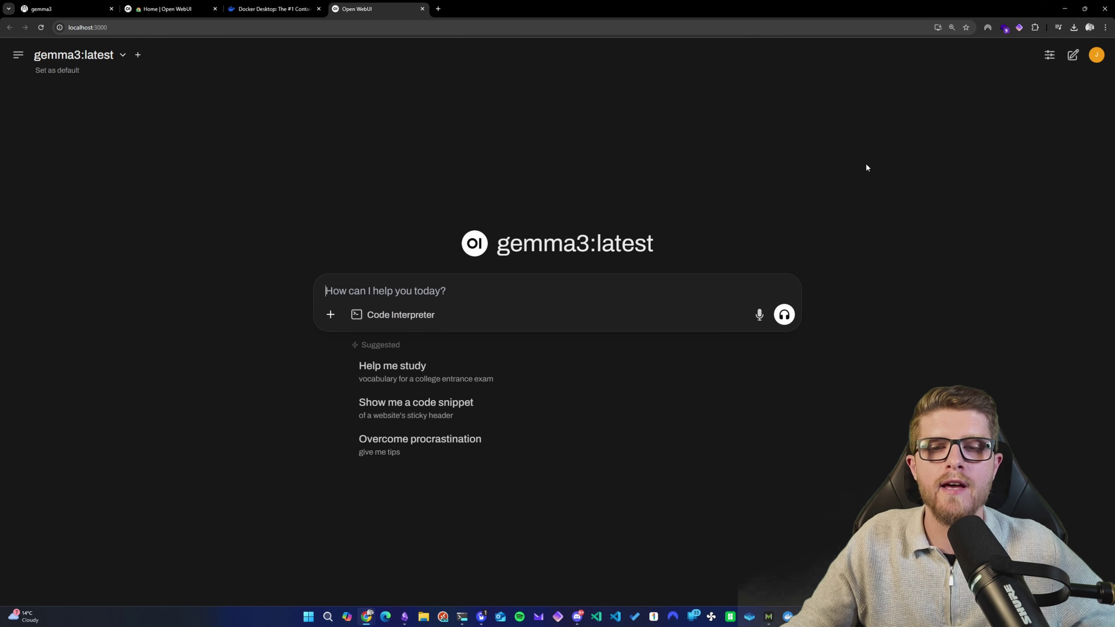
- Confirm the ollama terminal is still running gemma3, then send 'Hello' to gemma3:latest
left_click(462, 616)
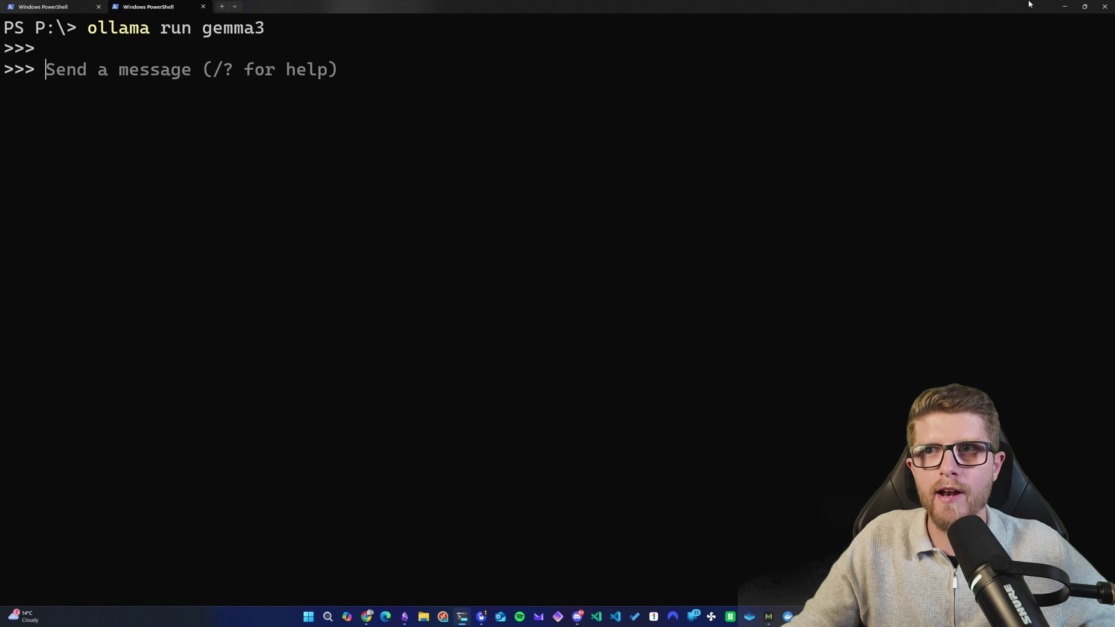
left_click(1064, 6)
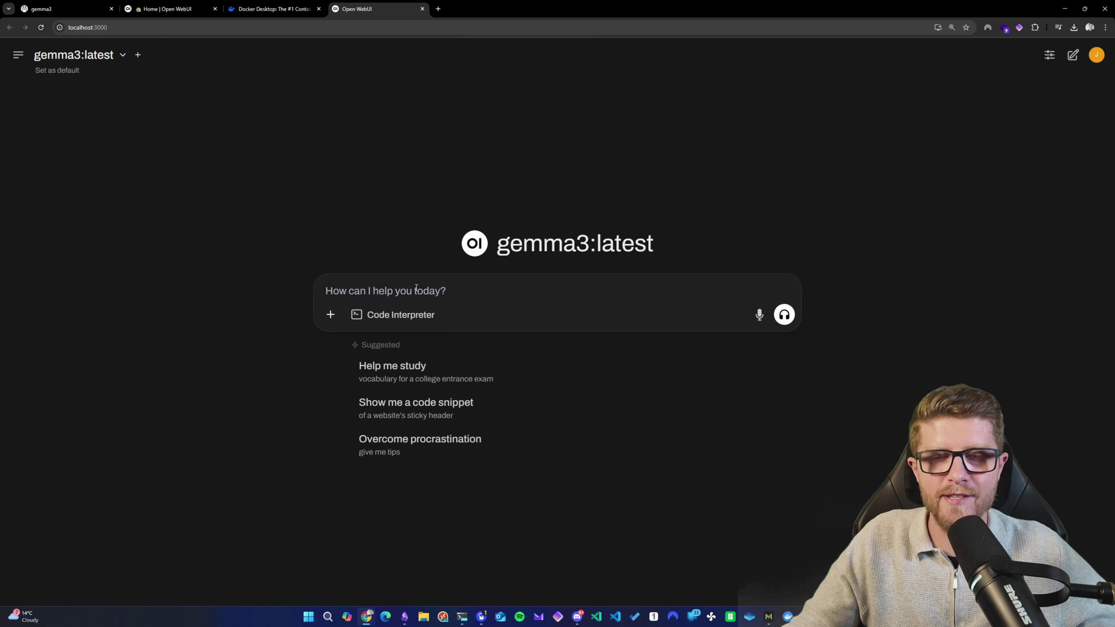
type("Hello")
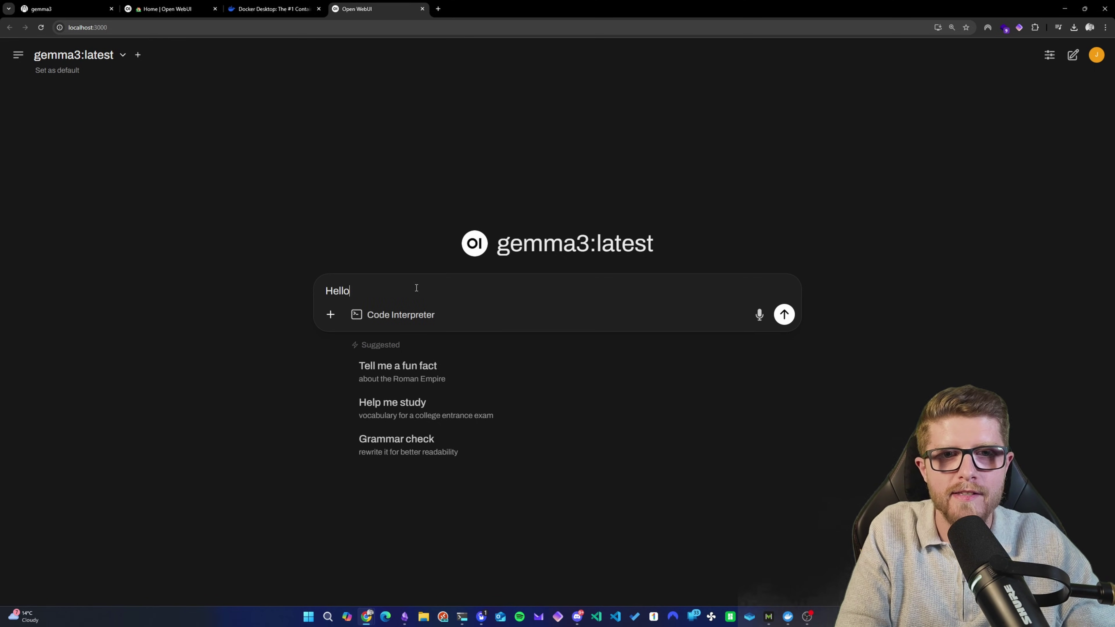
key("Return")
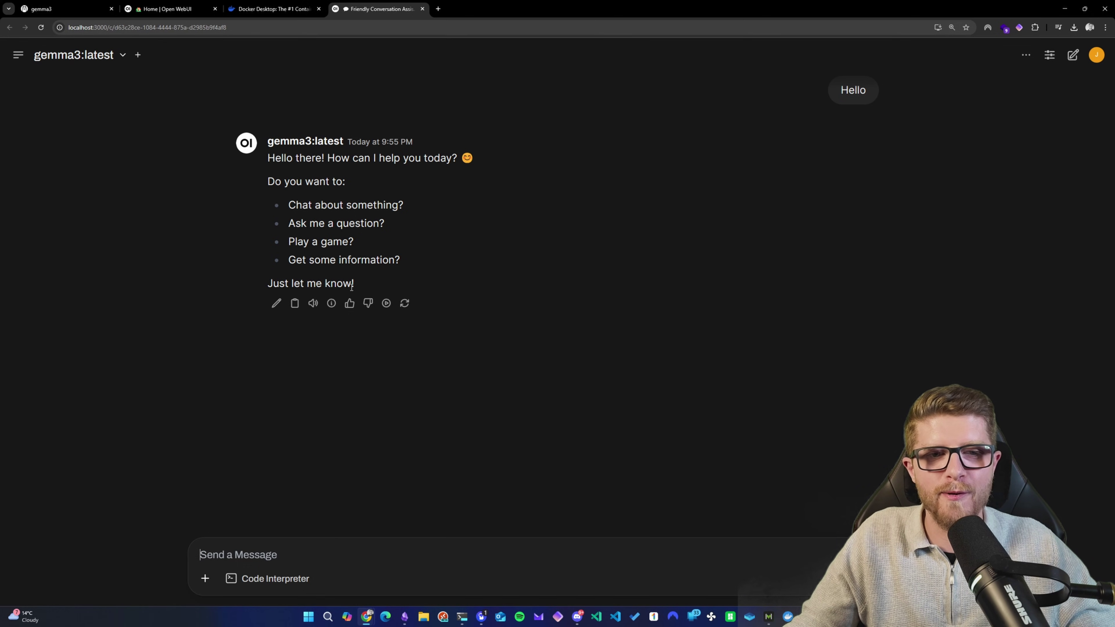
- Show the generation stats for gemma3's greeting reply from its info icon
mouse_move(331, 303)
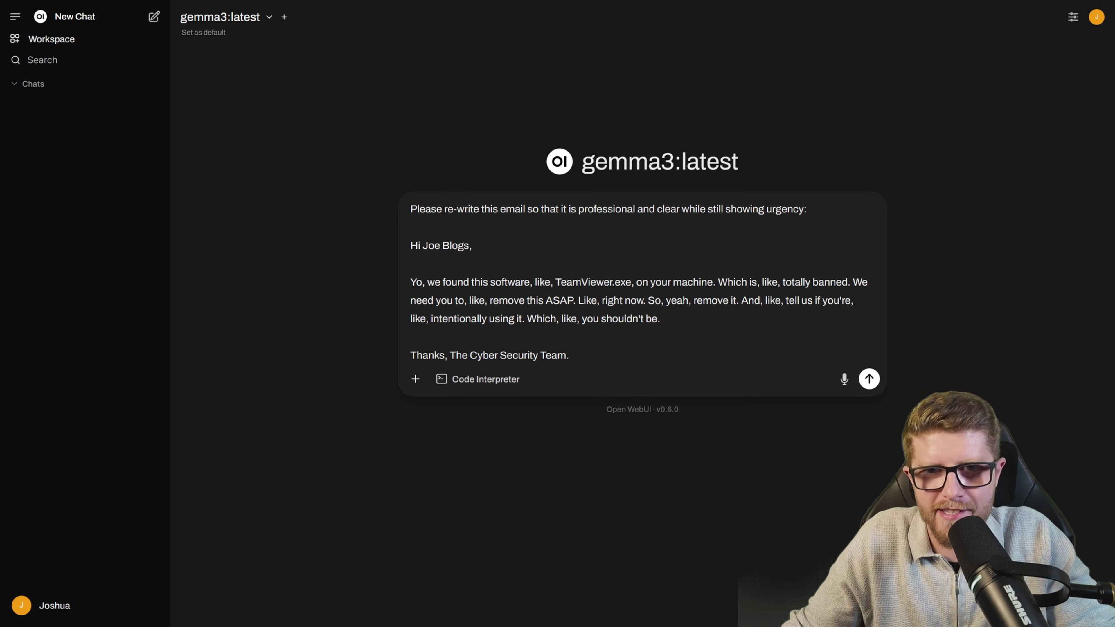
- Submit the TeamViewer email rewrite prompt and review gemma3's formal removal email
left_click(869, 379)
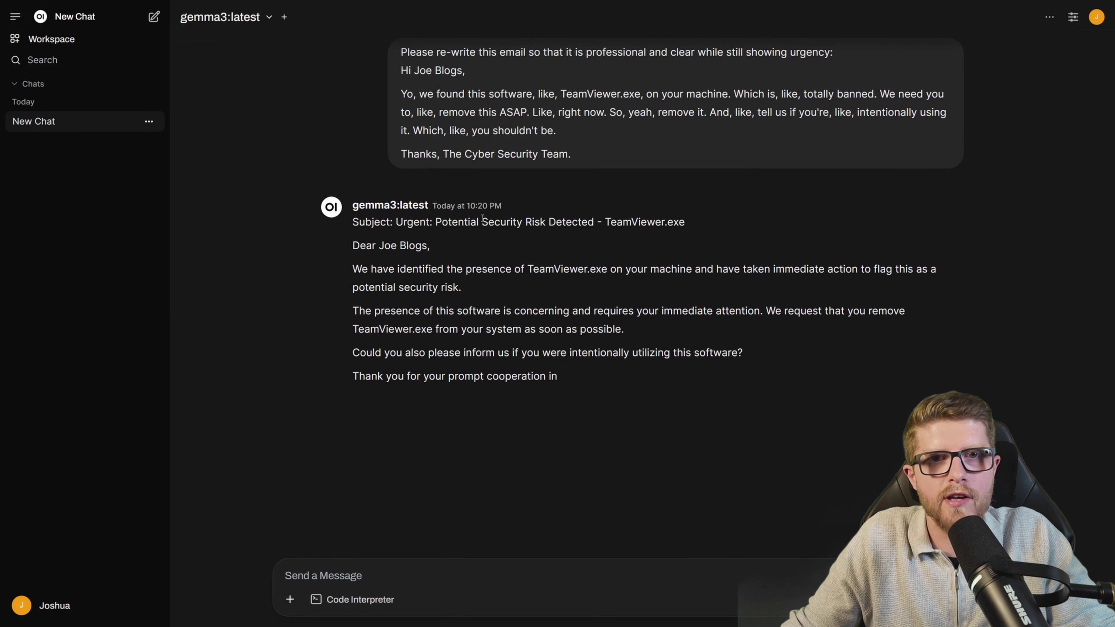
left_click_drag(685, 222, 399, 167)
left_click(435, 215)
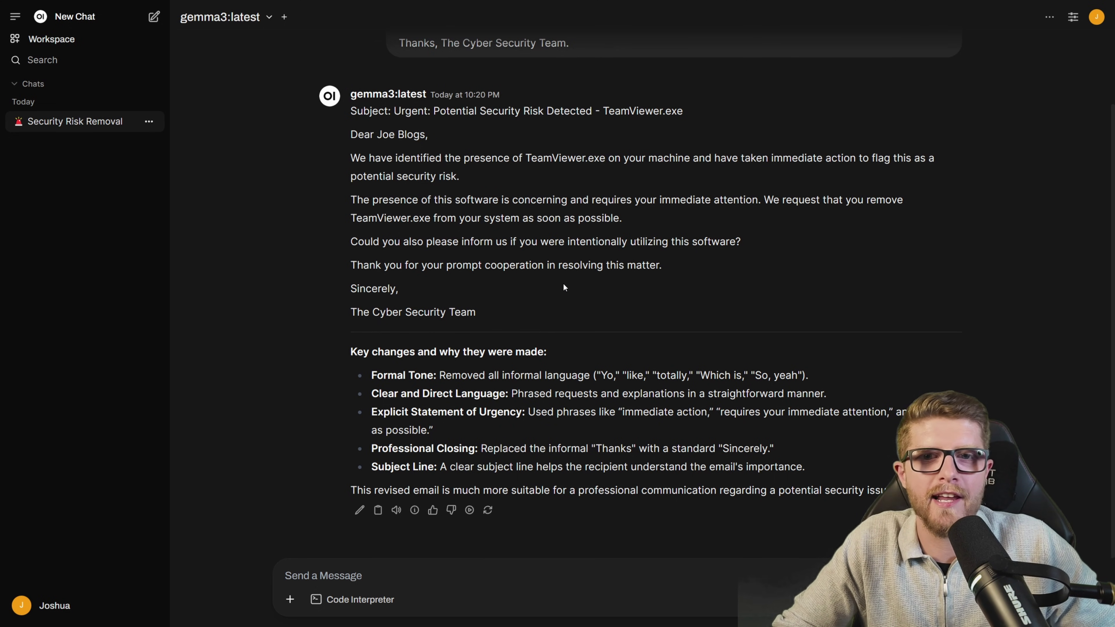
- Send 'Please write this better:' followed by the sentence about detecting TeamViewer.exe
left_click_drag(461, 178, 354, 160)
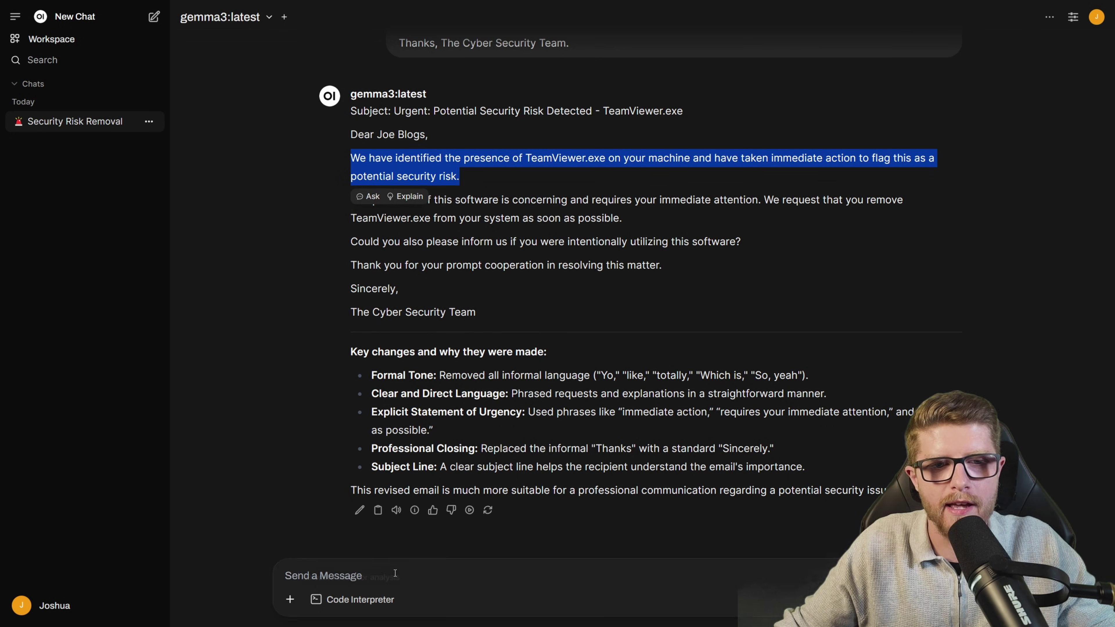
left_click(453, 579)
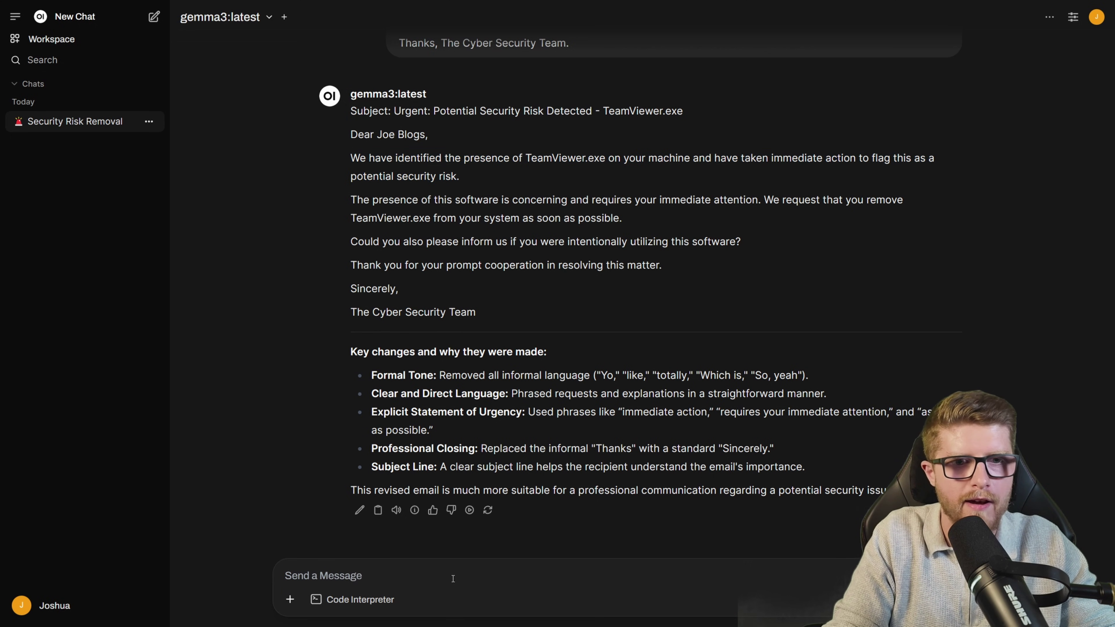
type("Please ")
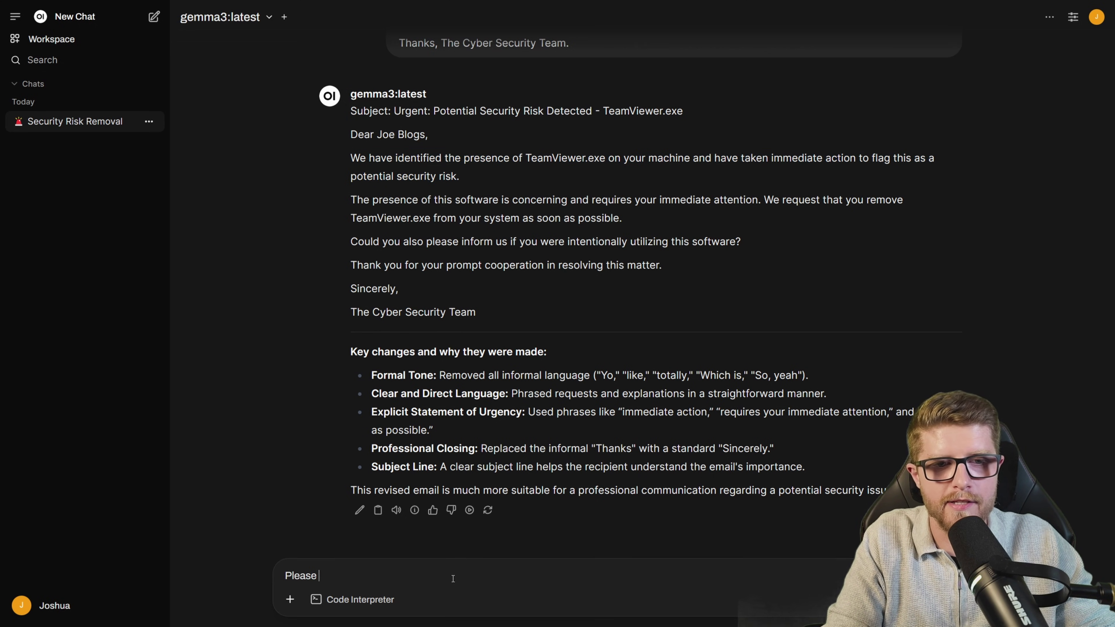
type("write ")
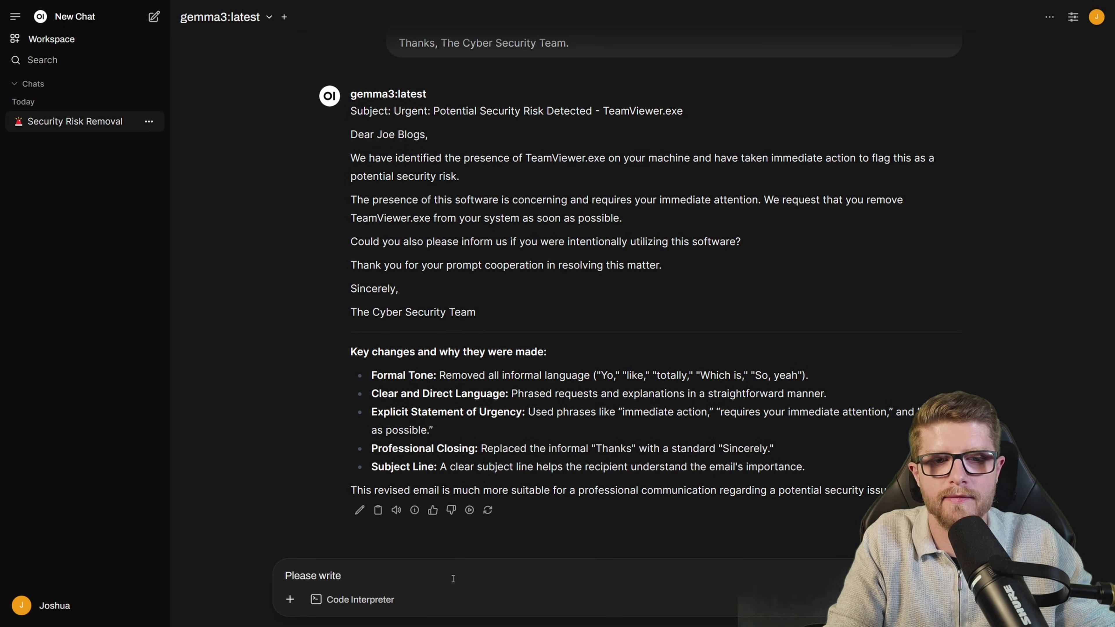
type("this better")
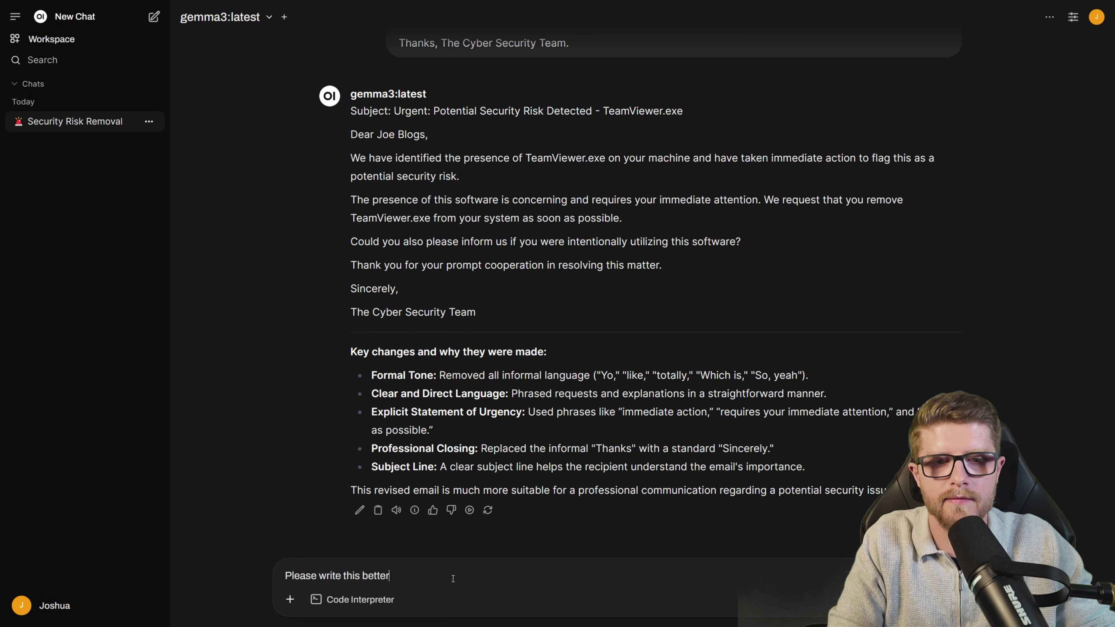
type(":")
key("ctrl+v")
key("Return")
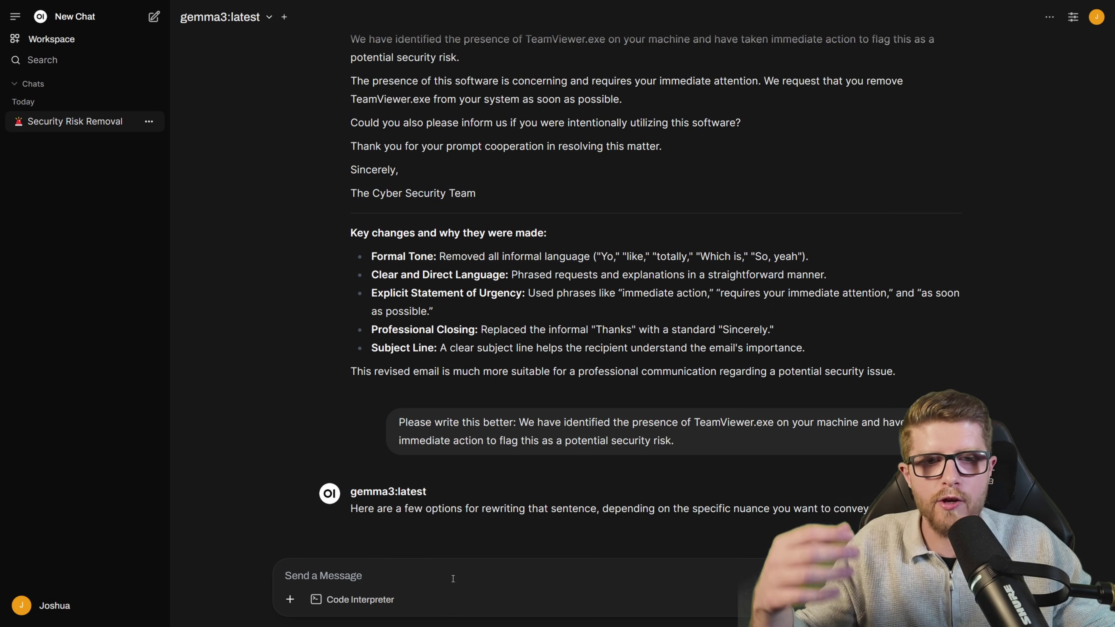